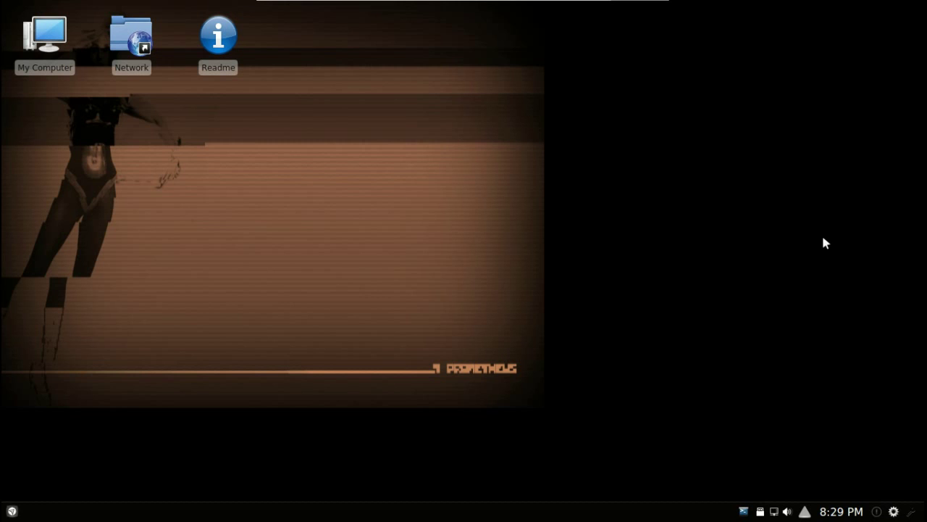
Open the Readme release page in Firefox and scroll down to 'Changes in an overview'.
double_click(218, 82)
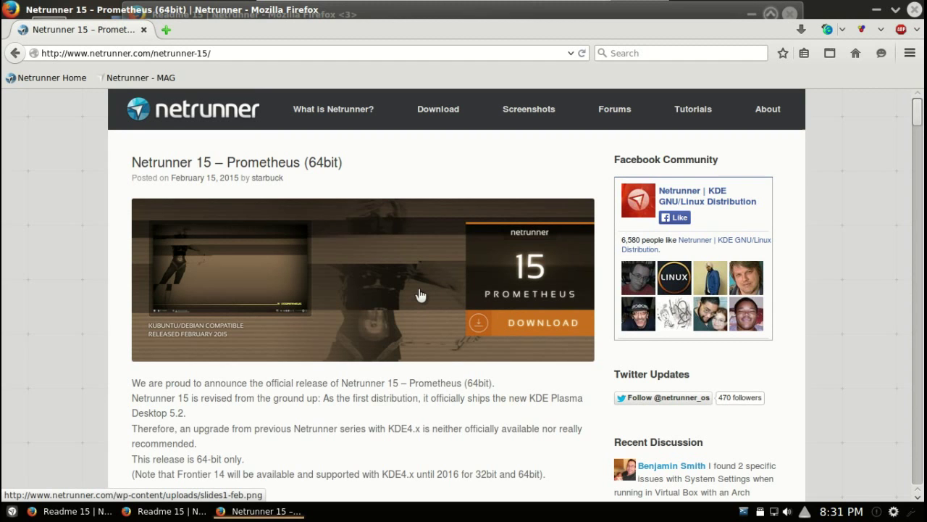
scroll(420, 295, "down", 3)
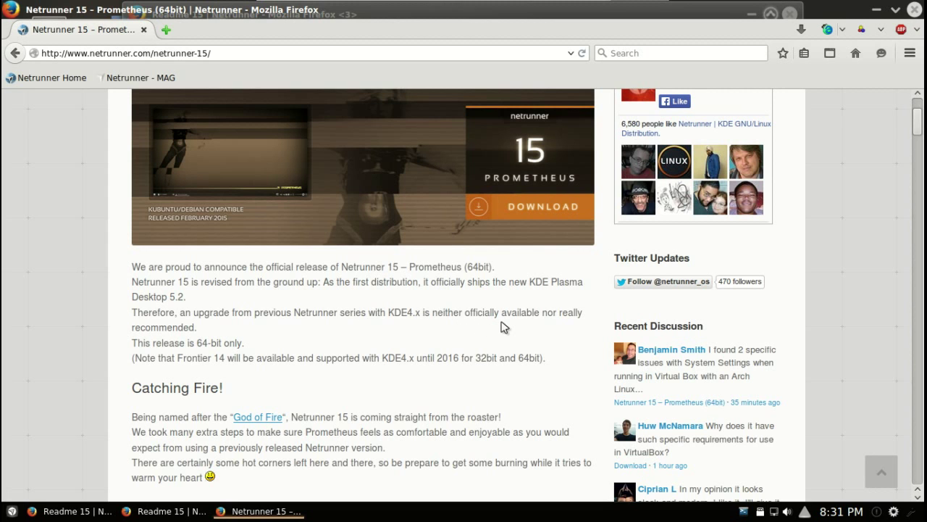
scroll(507, 328, "down", 2)
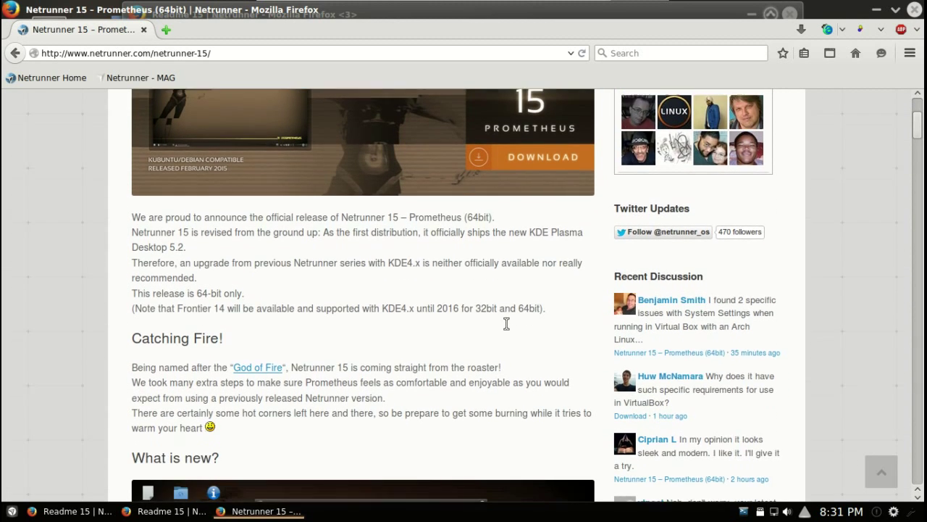
scroll(508, 328, "down", 2)
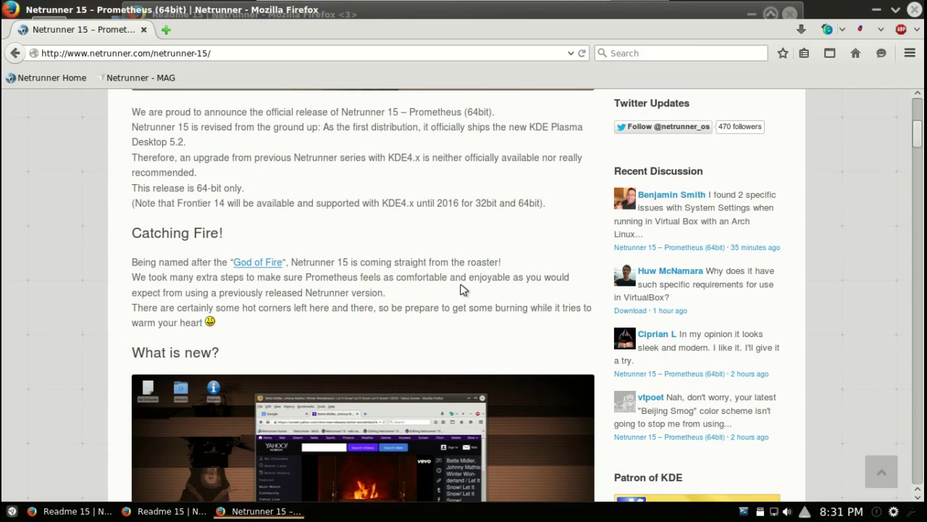
scroll(463, 289, "down", 6)
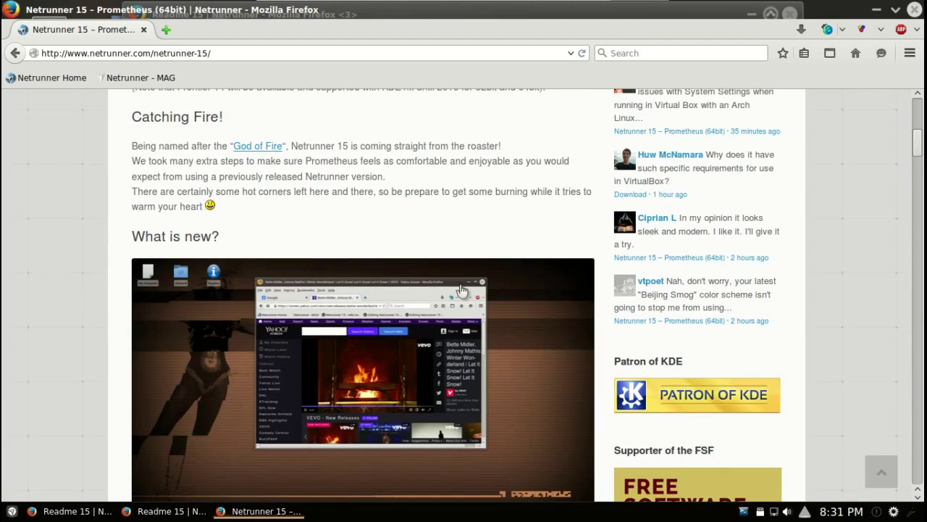
scroll(462, 291, "down", 3)
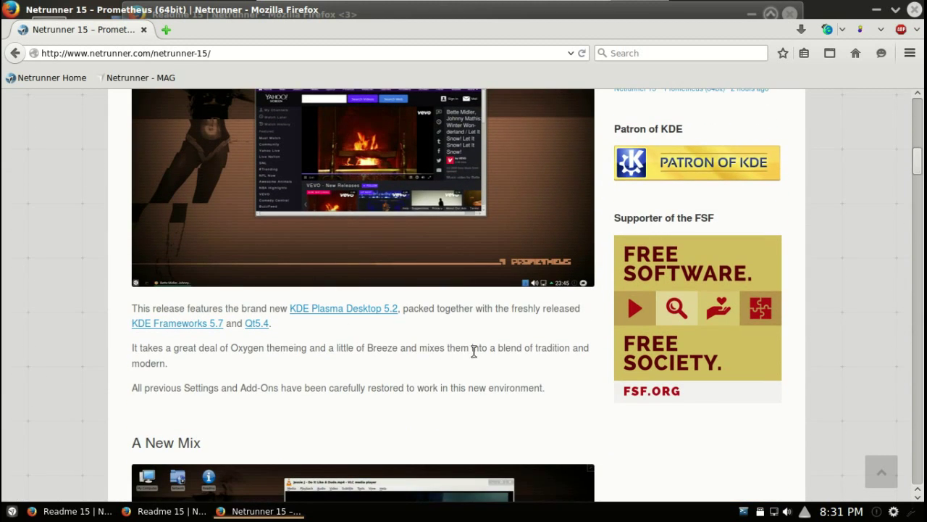
scroll(474, 352, "down", 10)
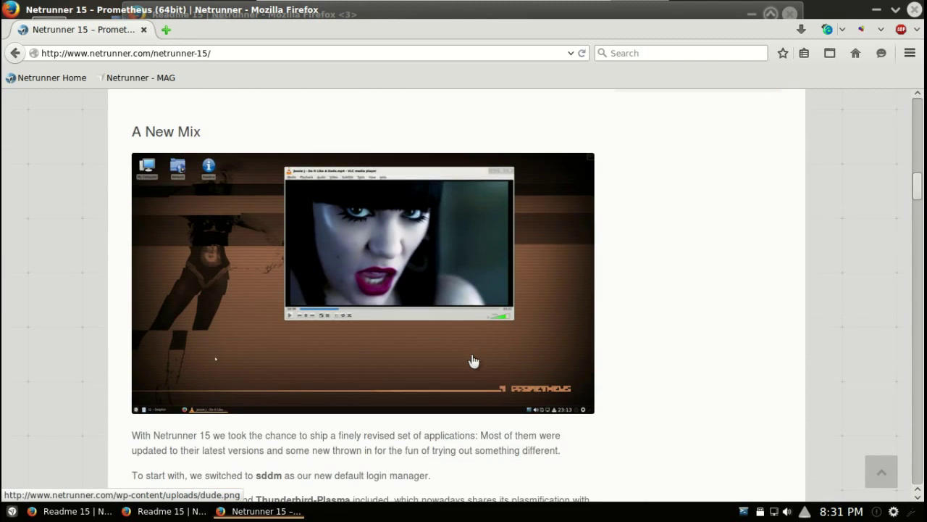
scroll(472, 360, "down", 4)
scroll(474, 359, "down", 4)
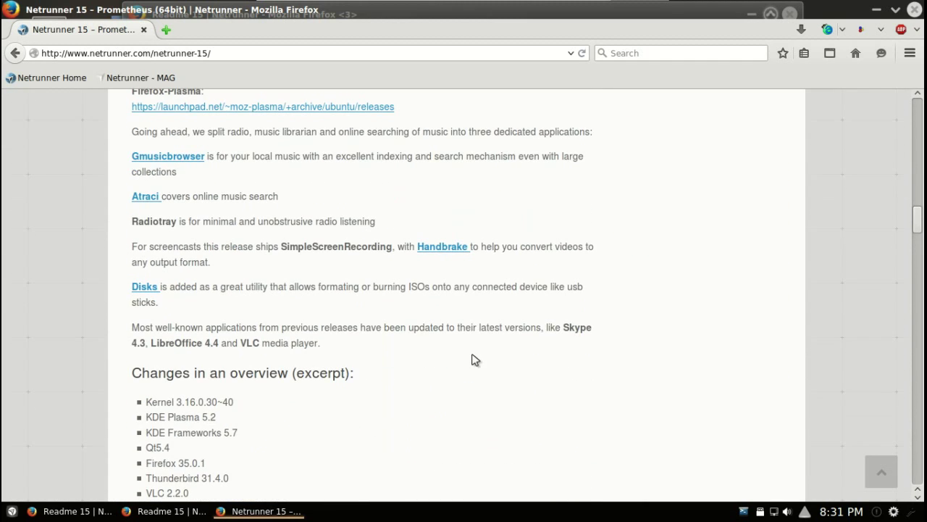
scroll(475, 360, "up", 3)
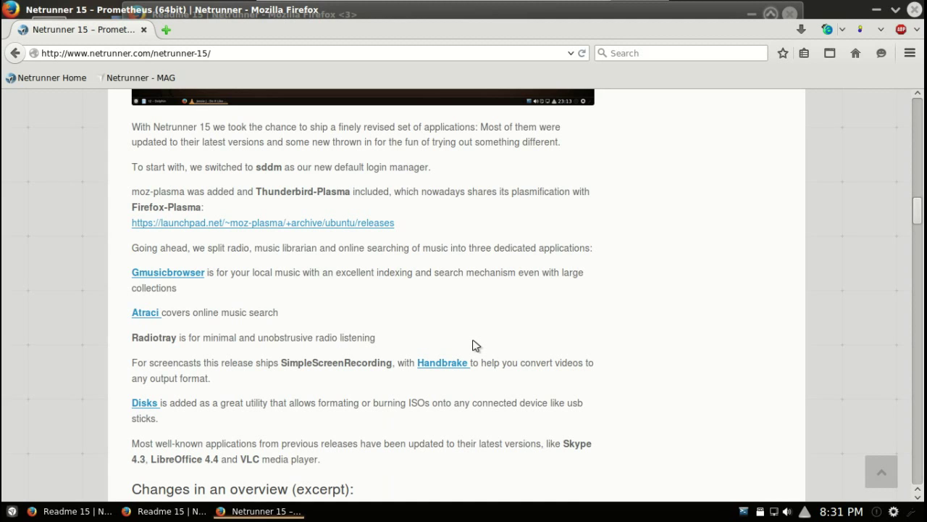
scroll(475, 345, "down", 1)
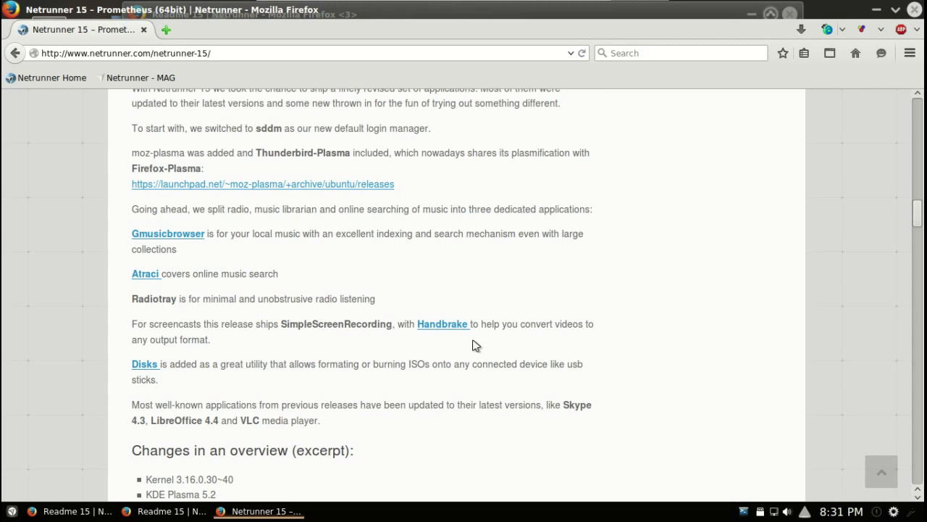
scroll(475, 346, "down", 5)
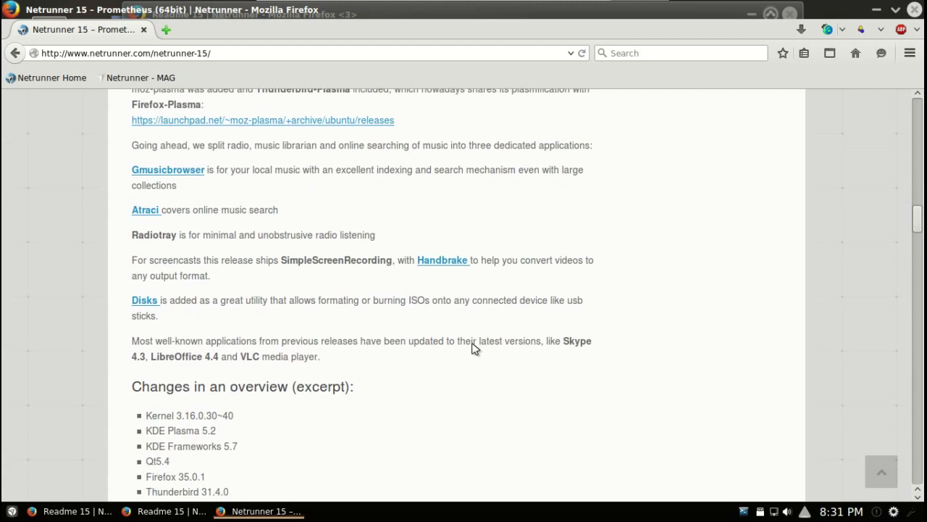
scroll(476, 347, "down", 1)
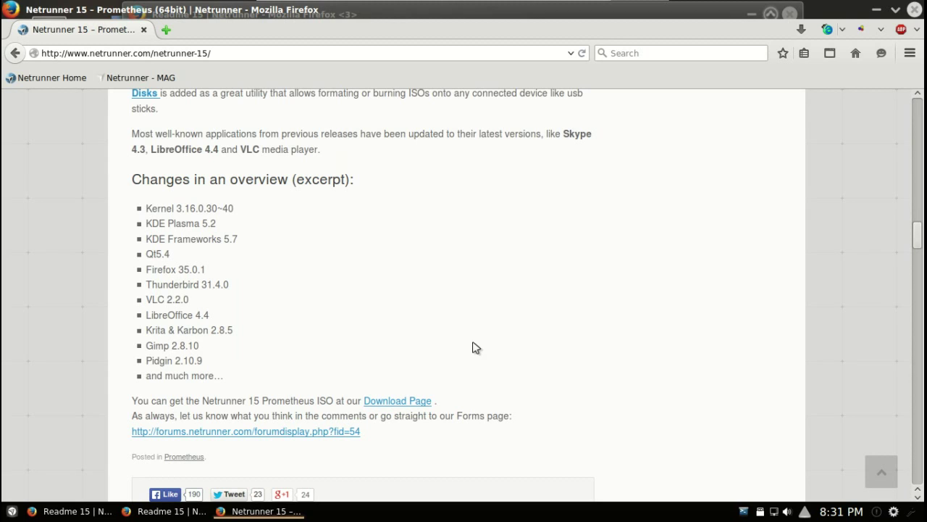
Close Firefox and apply the sci-fi city wallpaper to the desktop.
left_click(917, 30)
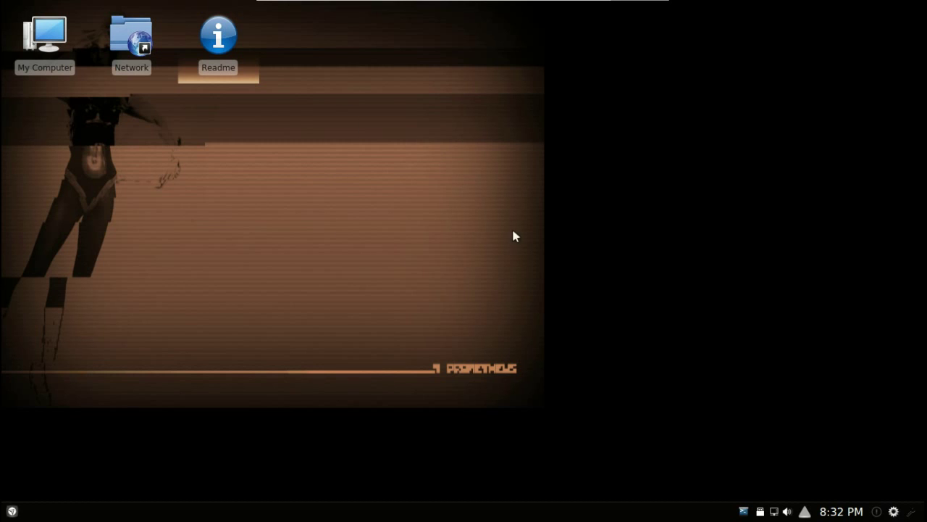
right_click(421, 188)
left_click(545, 388)
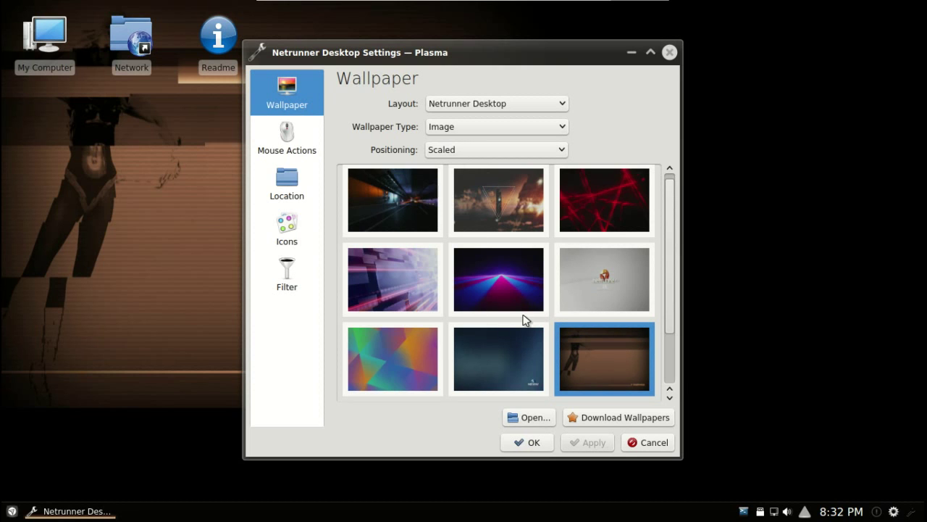
scroll(523, 320, "down", 1)
scroll(523, 321, "up", 1)
scroll(565, 337, "down", 1)
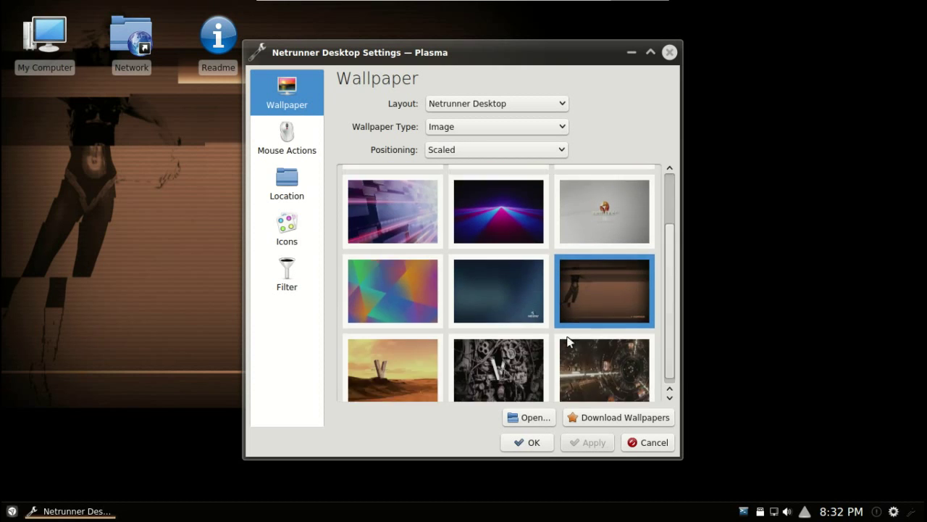
left_click(607, 352)
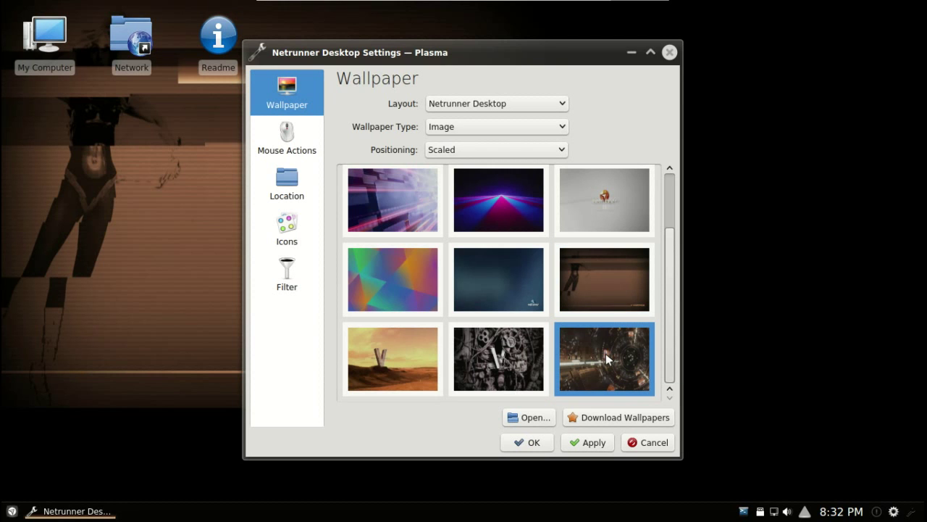
left_click(595, 443)
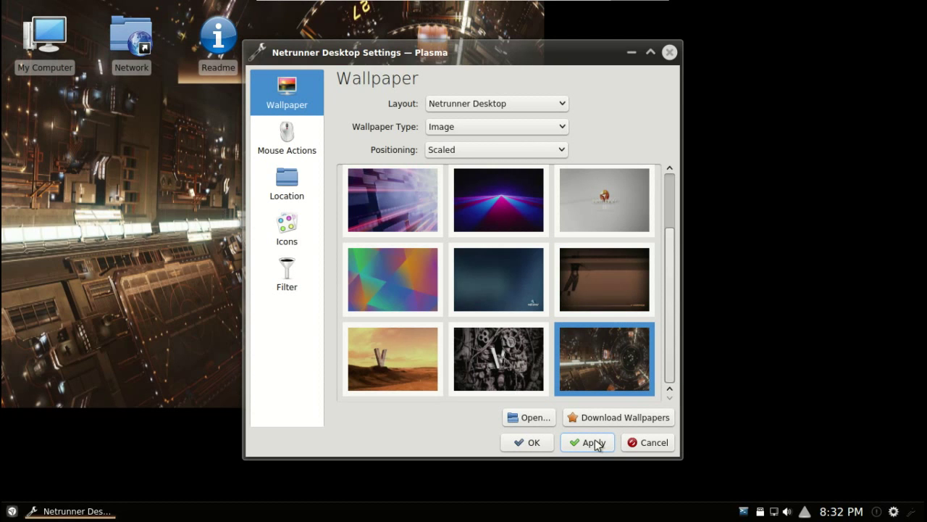
Set the wallpaper positioning to Centered and confirm the desktop settings.
left_click(495, 151)
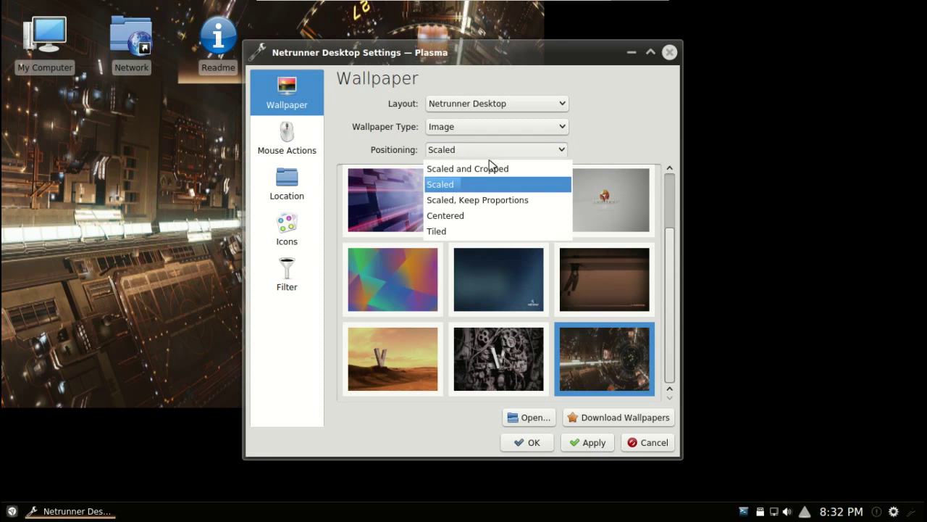
left_click(466, 215)
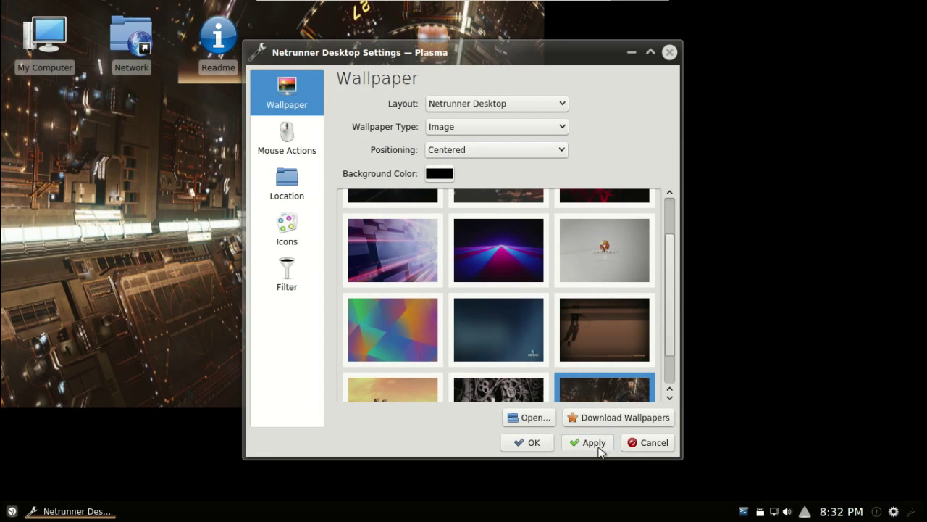
left_click(599, 448)
left_click(538, 443)
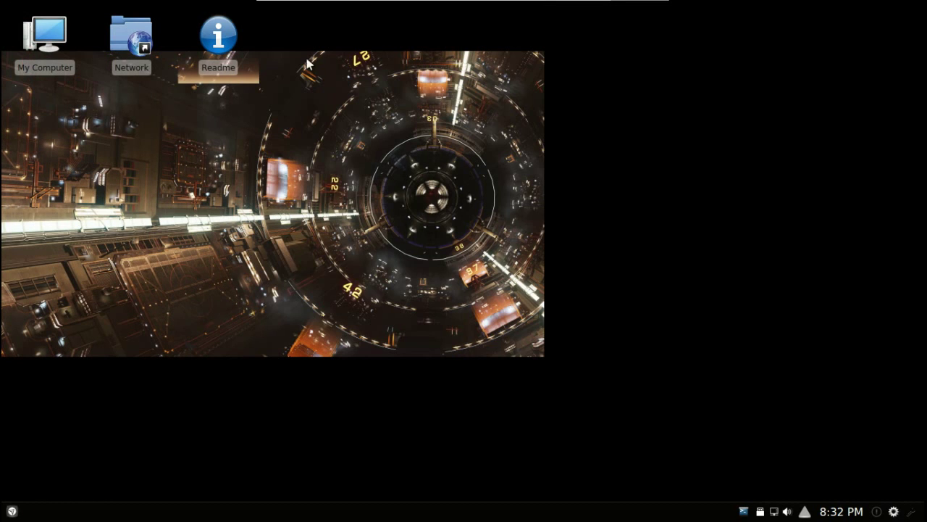
Switch the wallpaper to the desert 'V' image and confirm.
right_click(354, 145)
left_click(479, 347)
key("alt+d")
key("alt+s")
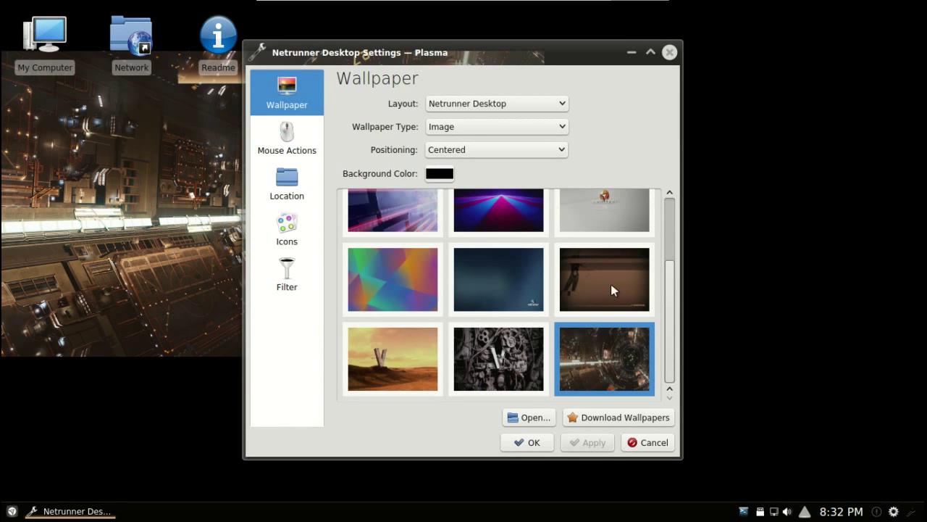
left_click(430, 367)
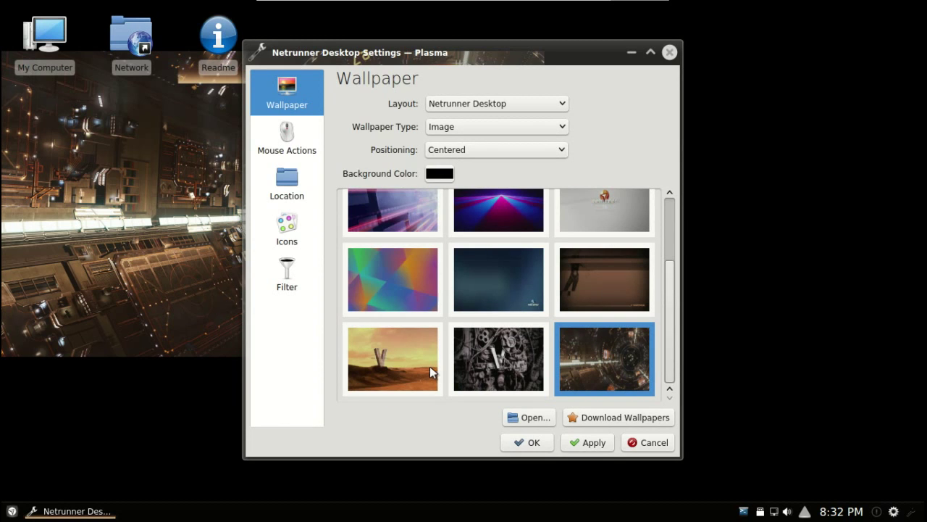
left_click(588, 443)
left_click(542, 444)
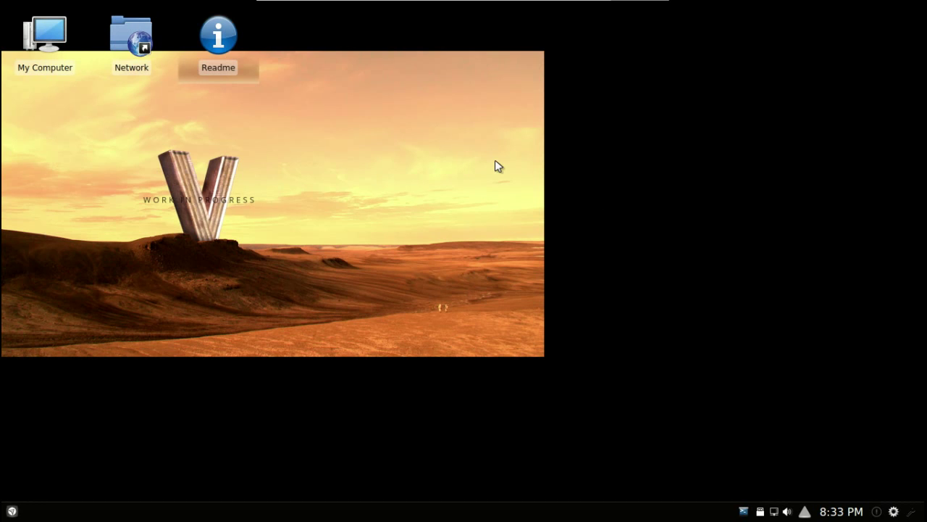
left_click(915, 512)
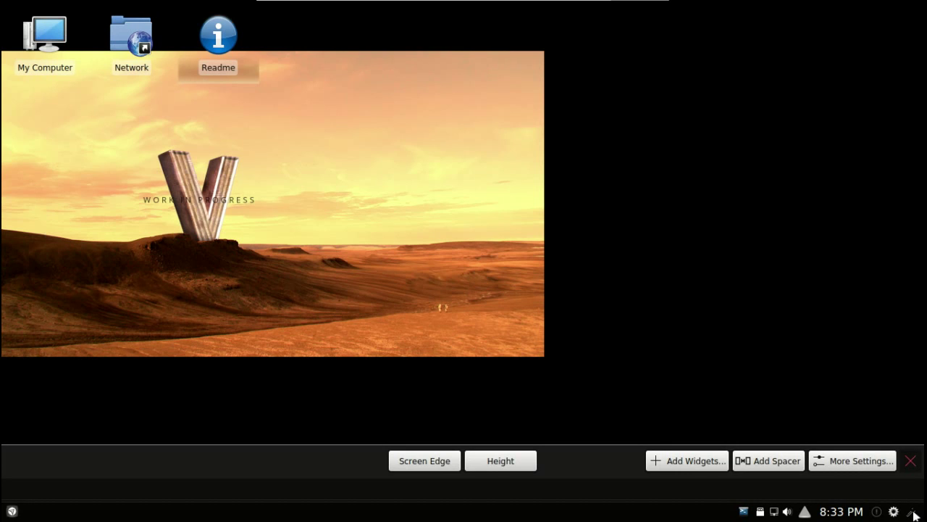
left_click(915, 513)
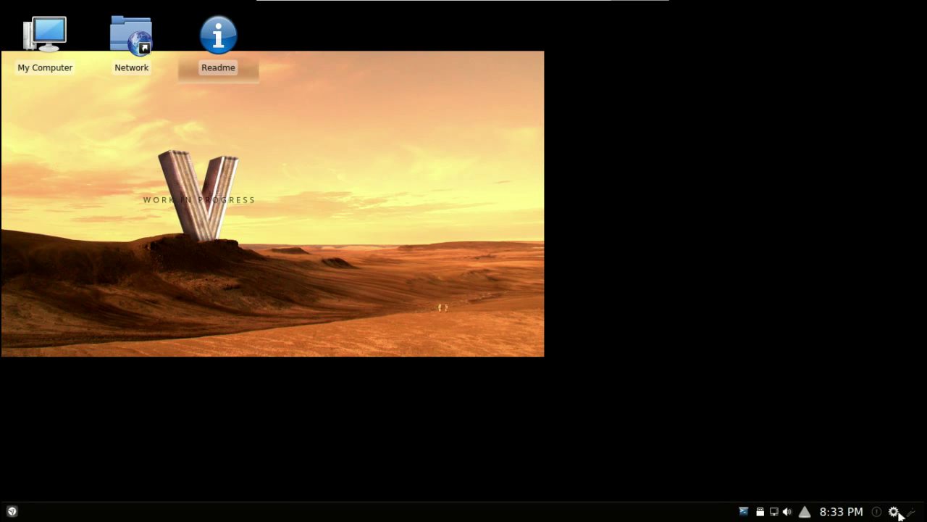
left_click(895, 512)
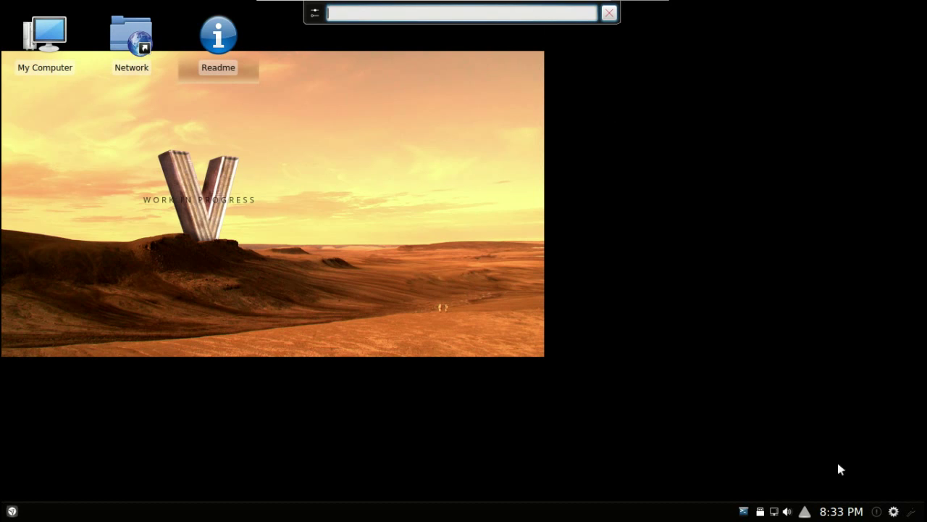
left_click(877, 512)
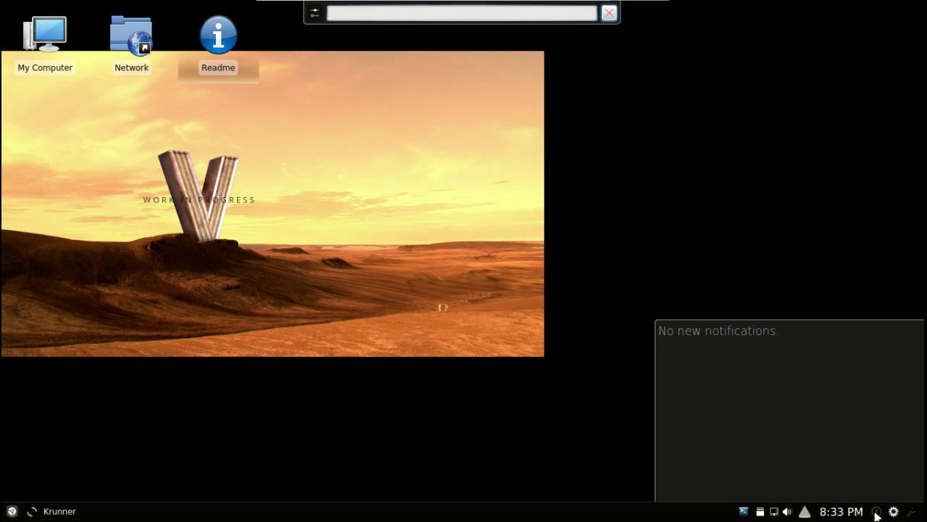
left_click(876, 513)
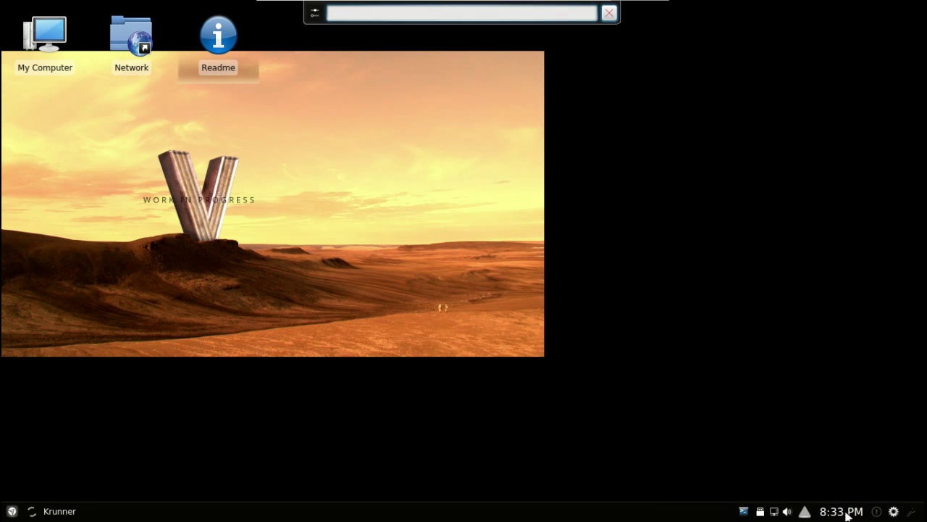
left_click(846, 512)
left_click(847, 513)
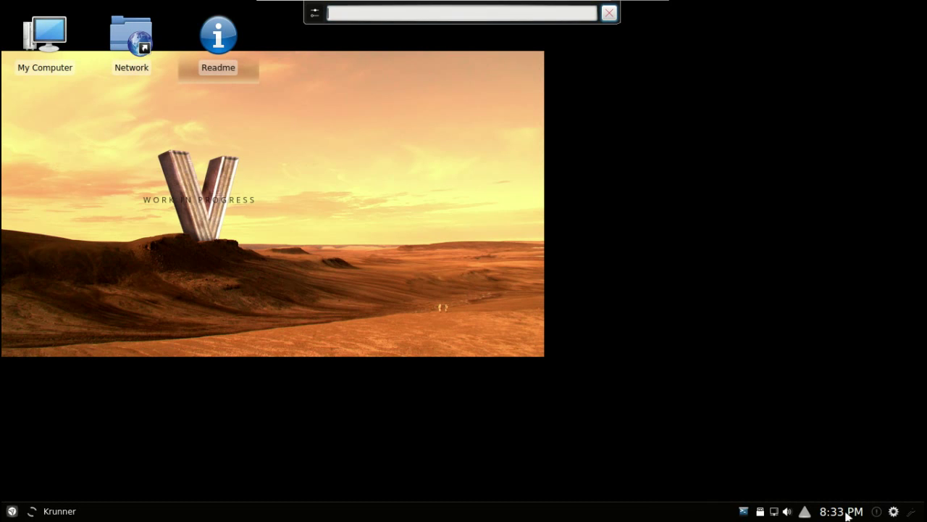
left_click(805, 512)
left_click(805, 512)
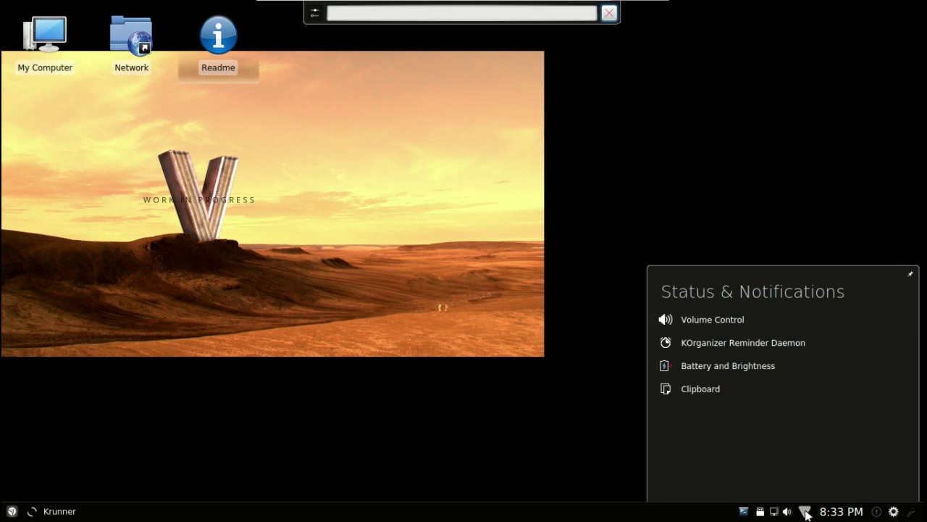
left_click(805, 512)
right_click(789, 509)
left_click(789, 509)
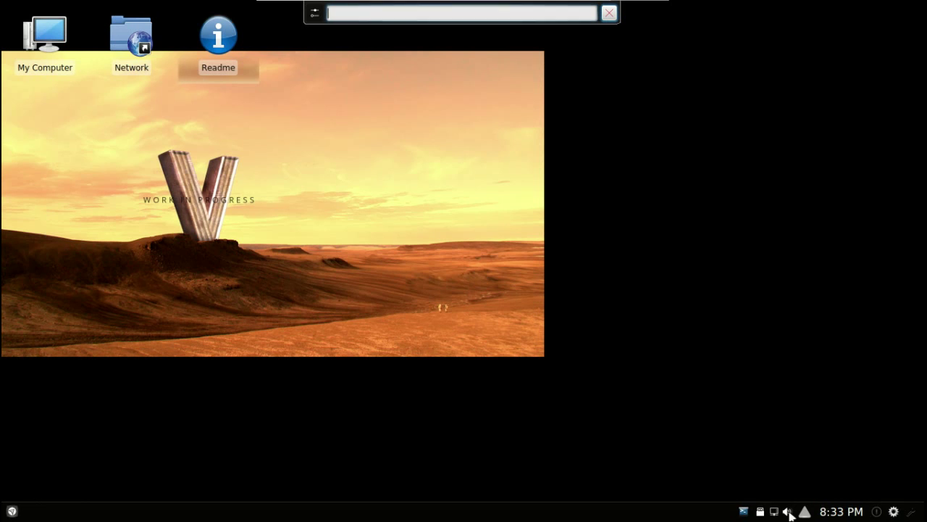
left_click(788, 509)
left_click(789, 512)
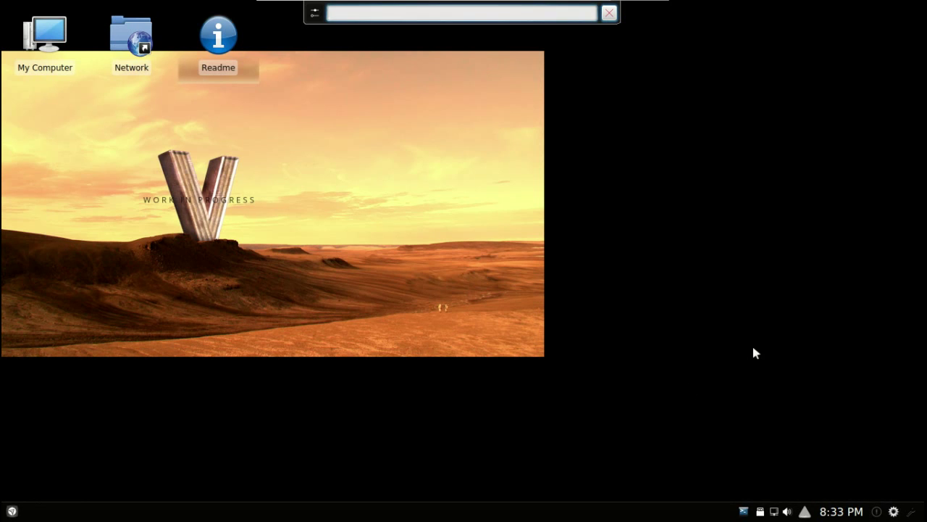
key("XF86AudioLowerVolume")
key("XF86AudioLowerVolume")
key("XF86AudioLowerVolume")
key("XF86AudioRaiseVolume")
key("XF86AudioRaiseVolume")
key("XF86AudioRaiseVolume")
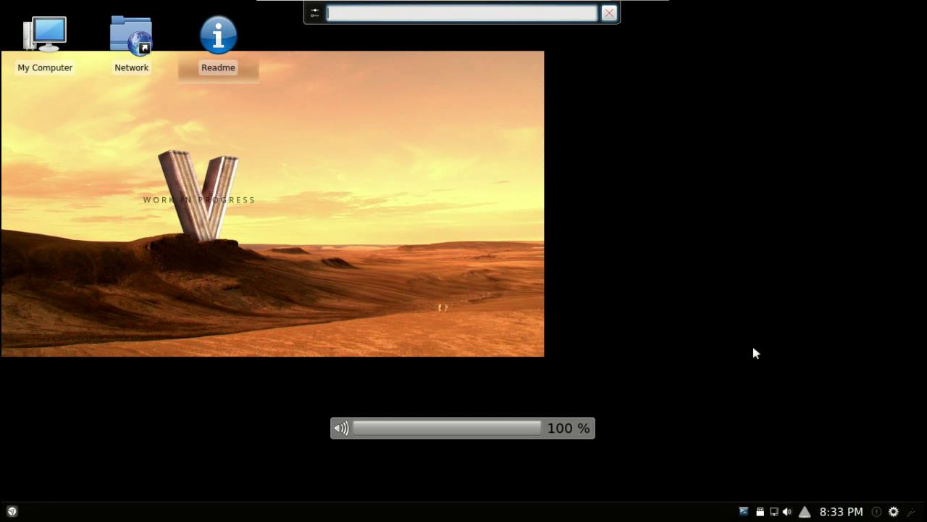
left_click(745, 511)
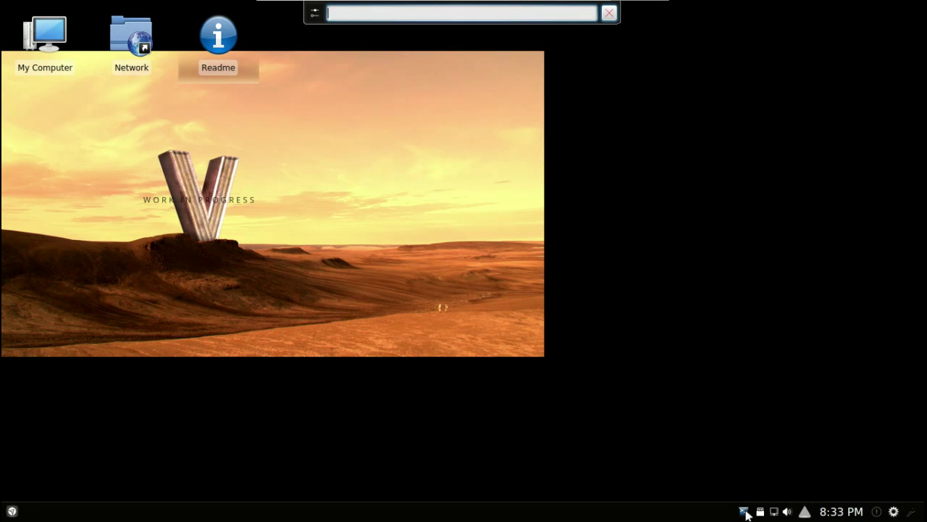
left_click(608, 14)
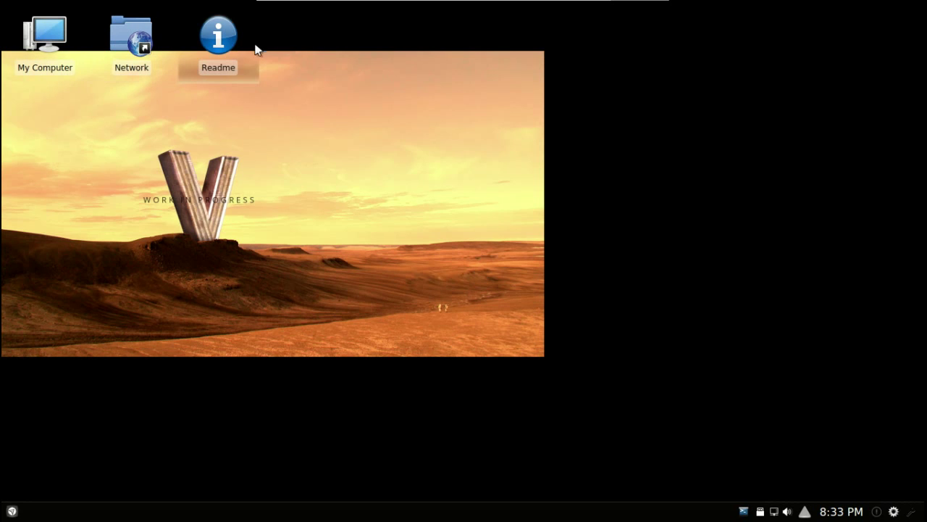
right_click(598, 513)
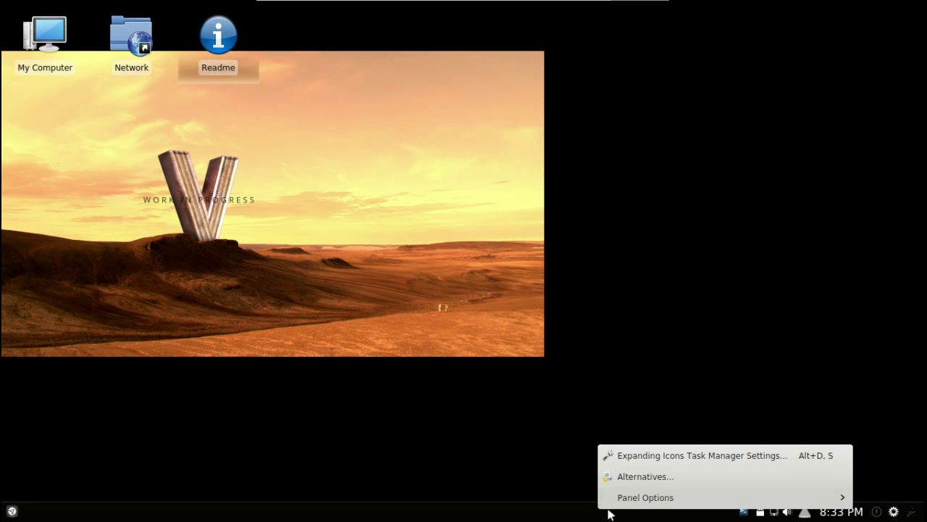
mouse_move(627, 505)
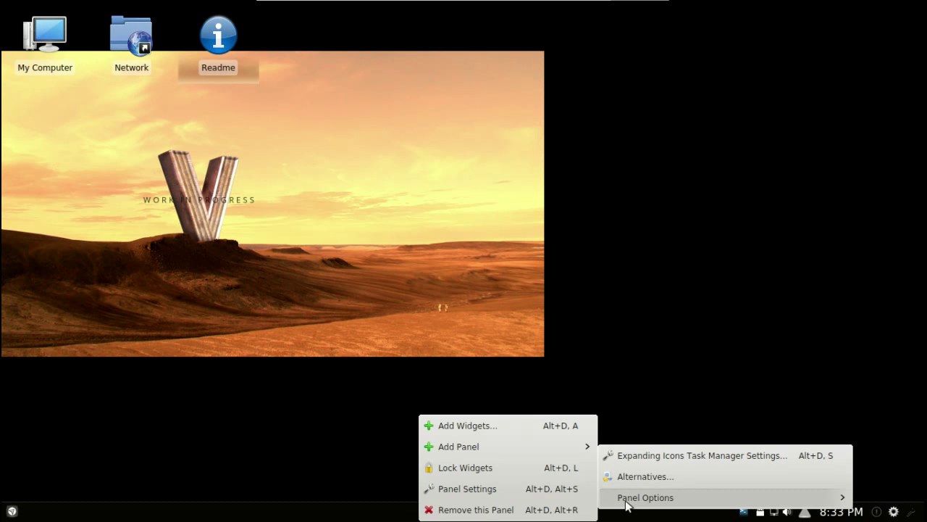
left_click(519, 426)
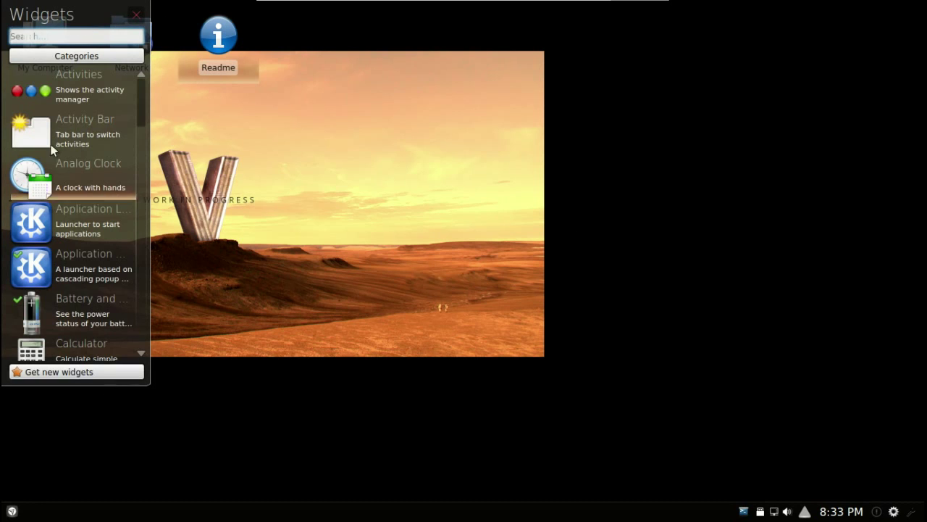
scroll(78, 313, "down", 2)
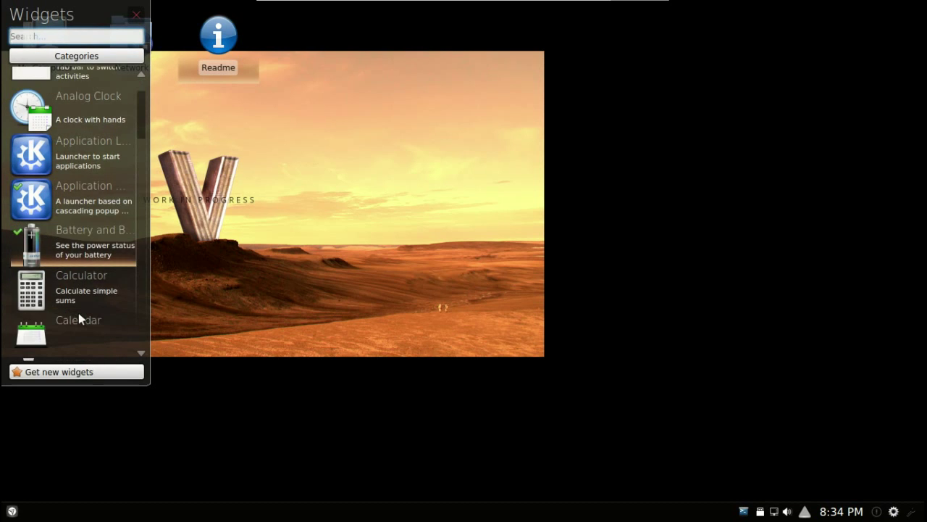
scroll(85, 306, "up", 2)
scroll(92, 167, "down", 3)
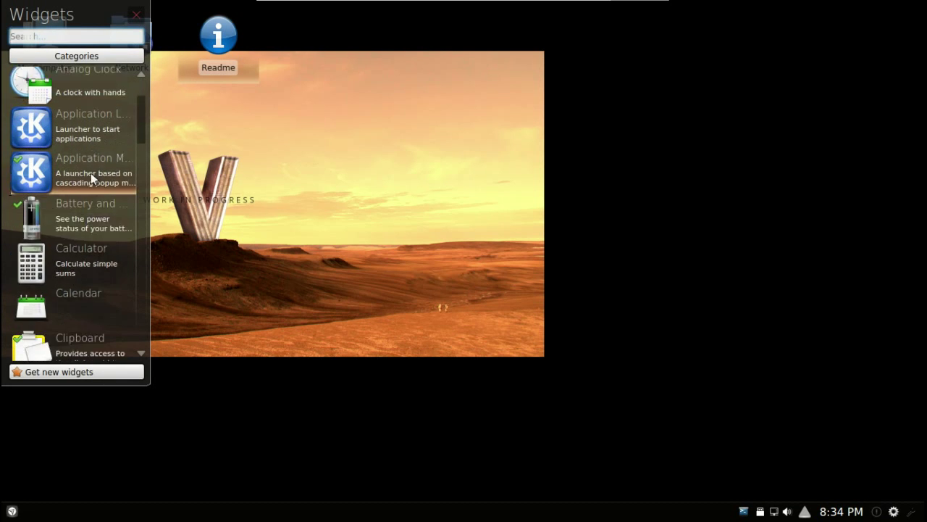
scroll(90, 174, "up", 2)
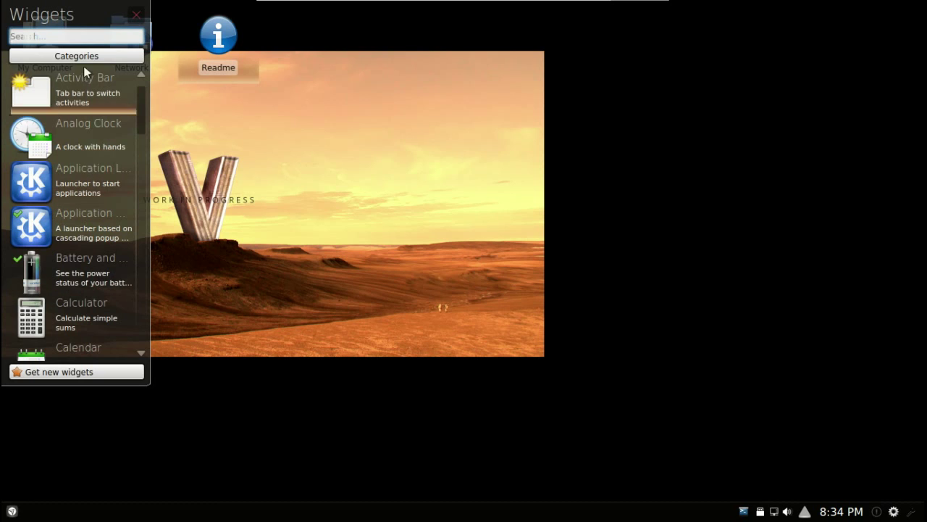
left_click_drag(78, 121, 702, 145)
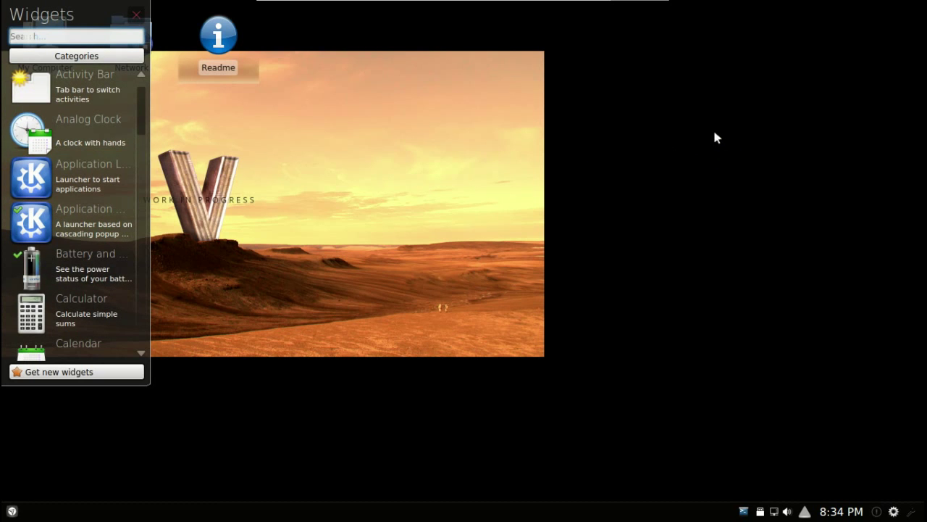
left_click_drag(32, 131, 774, 168)
left_click_drag(32, 132, 681, 166)
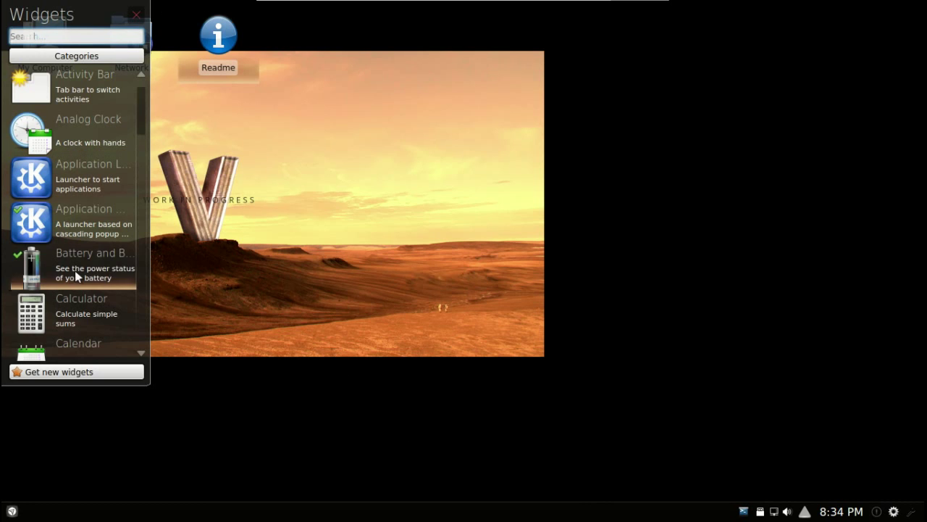
left_click_drag(38, 319, 796, 155)
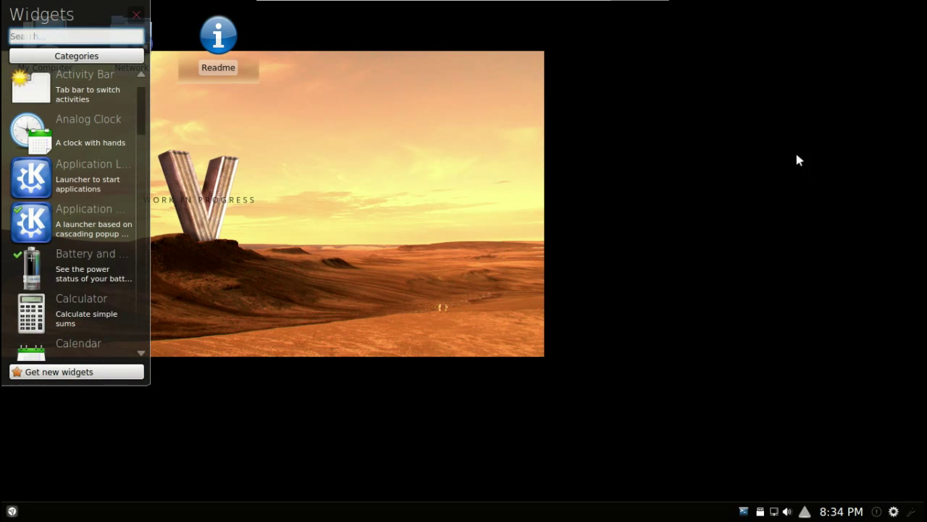
left_click(136, 16)
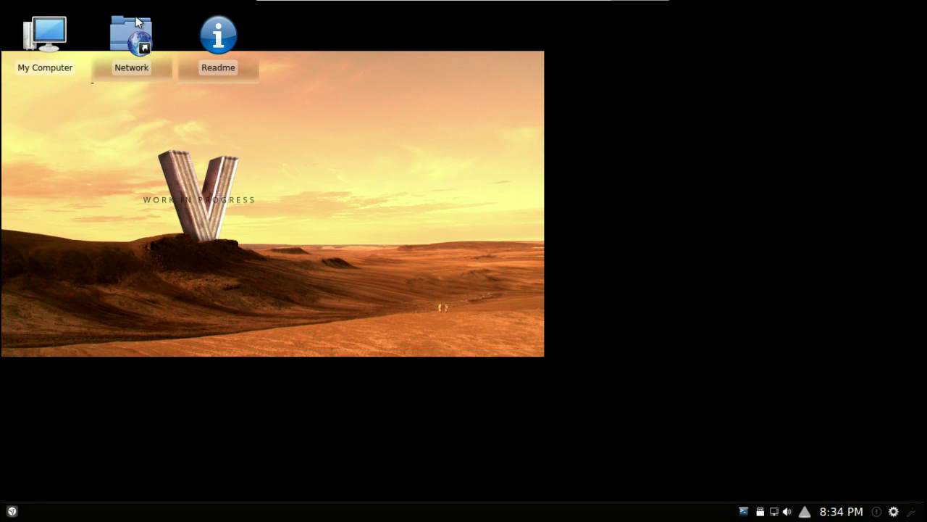
Launch Kdenlive from the Multimedia category of the application launcher.
left_click(13, 511)
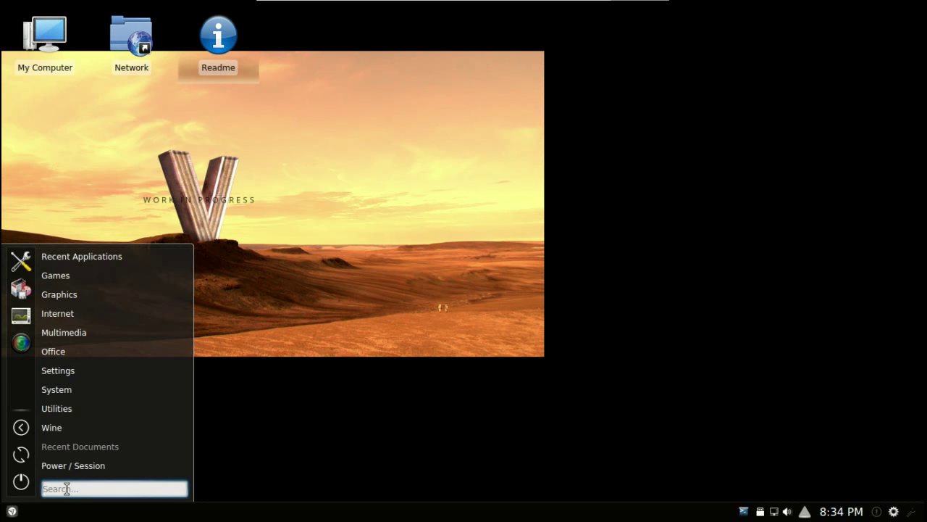
mouse_move(66, 297)
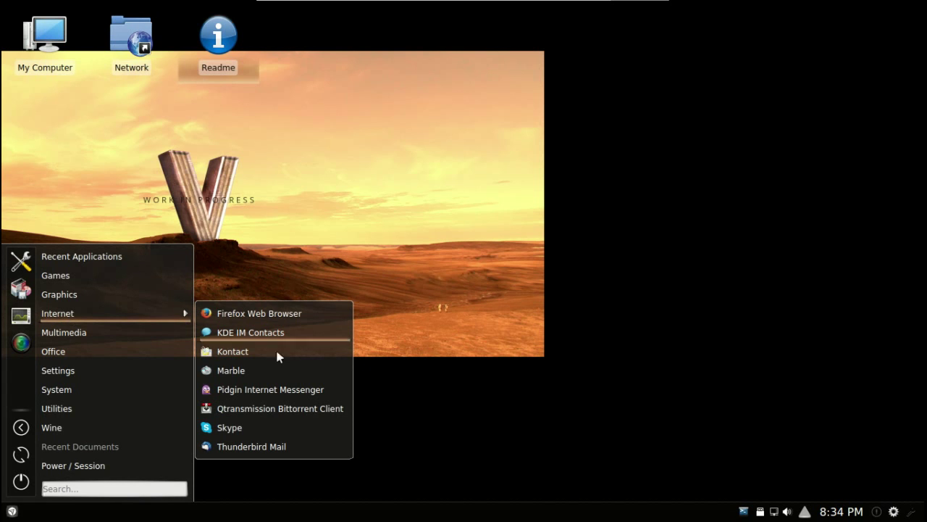
mouse_move(84, 333)
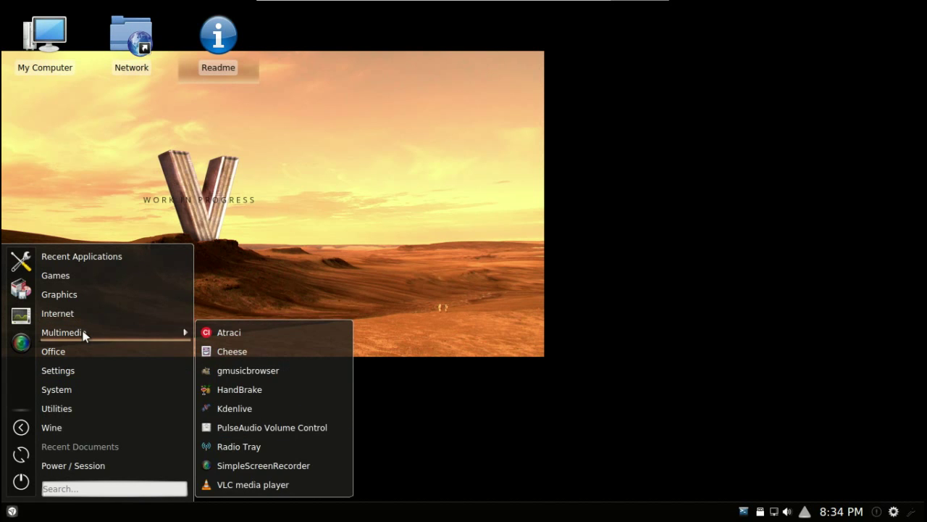
left_click(239, 408)
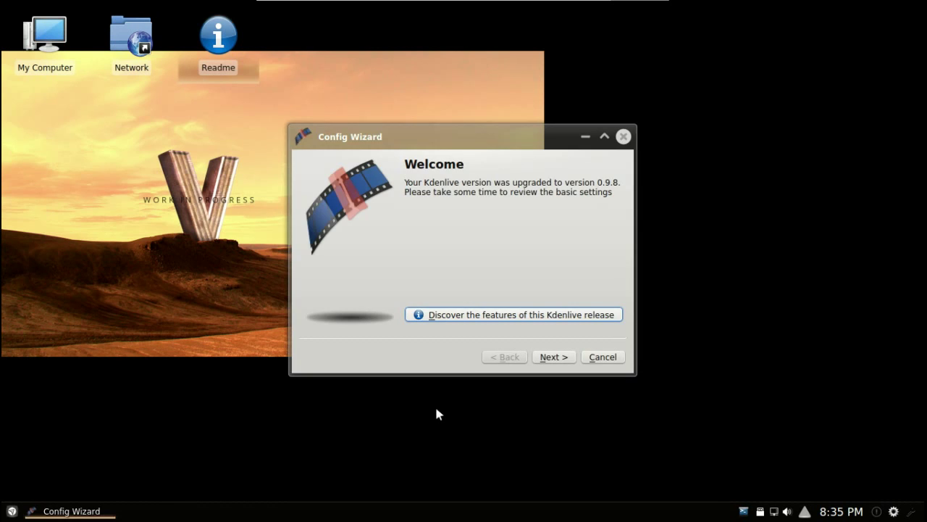
Complete the Kdenlive first-run Config Wizard with its default settings.
left_click(559, 358)
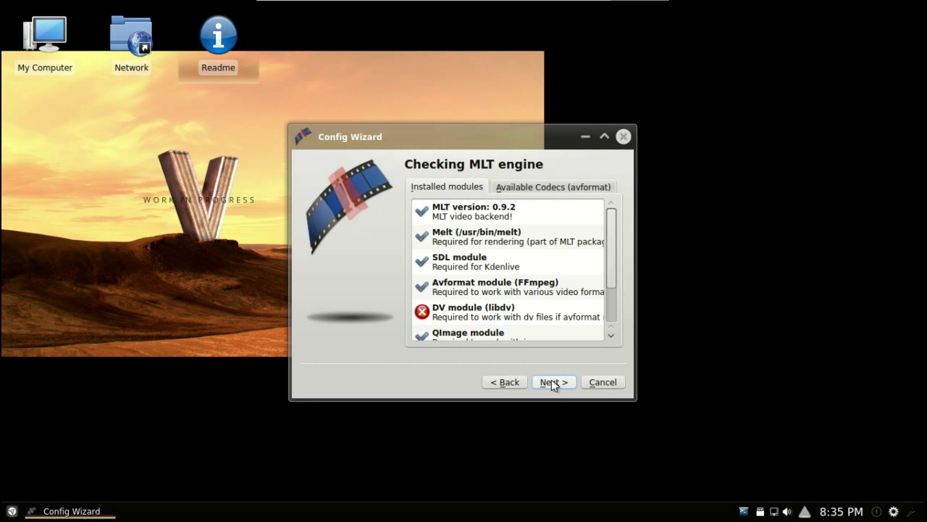
left_click(554, 382)
left_click(554, 372)
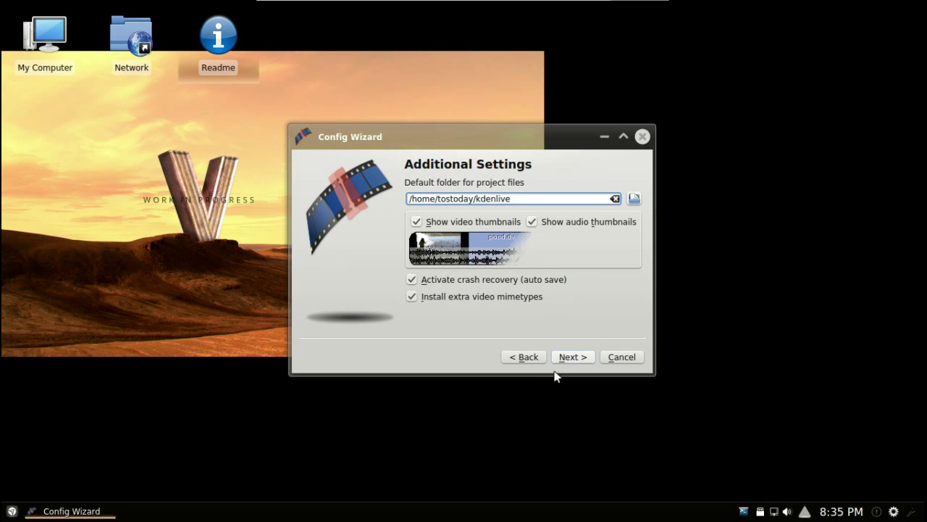
left_click(560, 359)
left_click(561, 359)
left_click(563, 358)
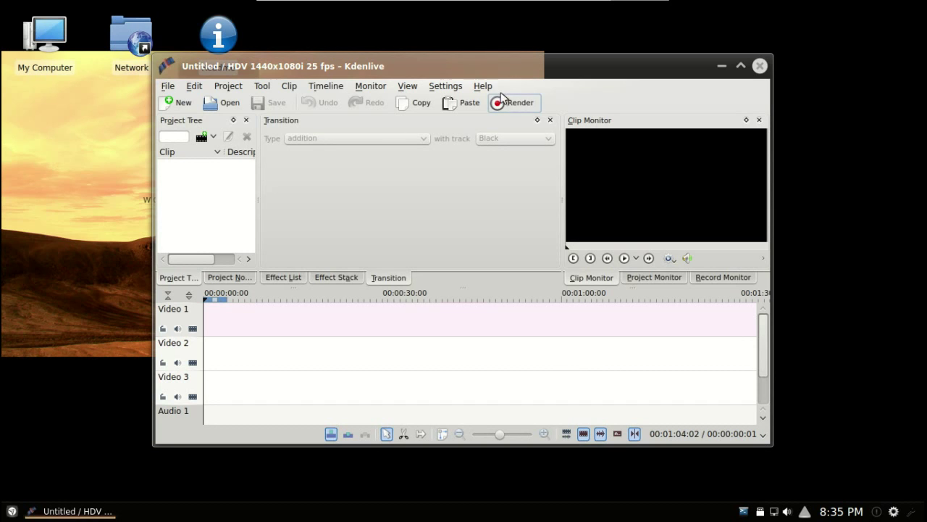
Check in About Kdenlive that the version is 0.9.8, then dismiss it.
left_click(483, 85)
left_click(510, 176)
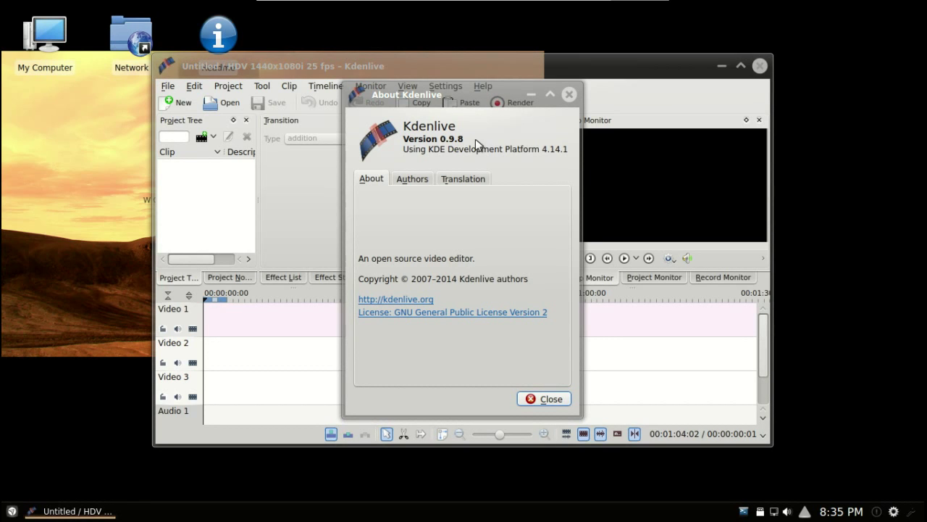
left_click(552, 401)
left_click(760, 66)
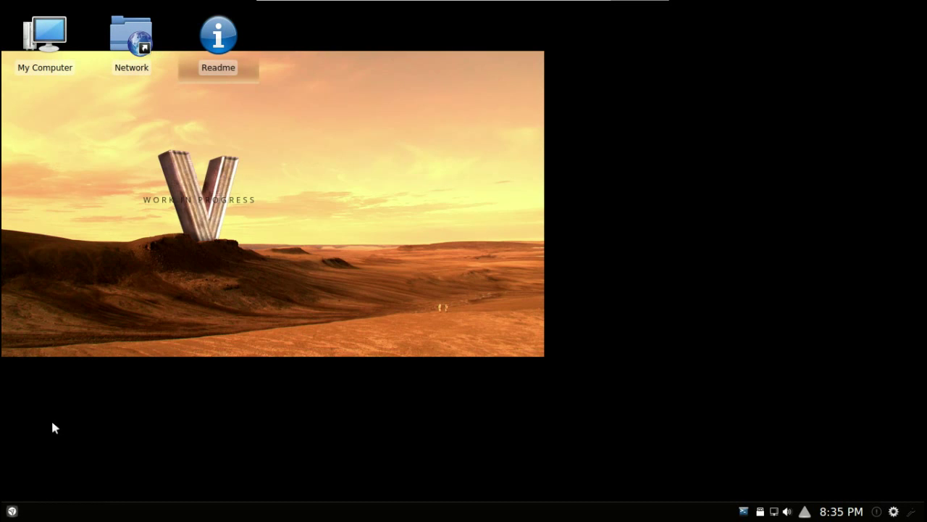
left_click(11, 511)
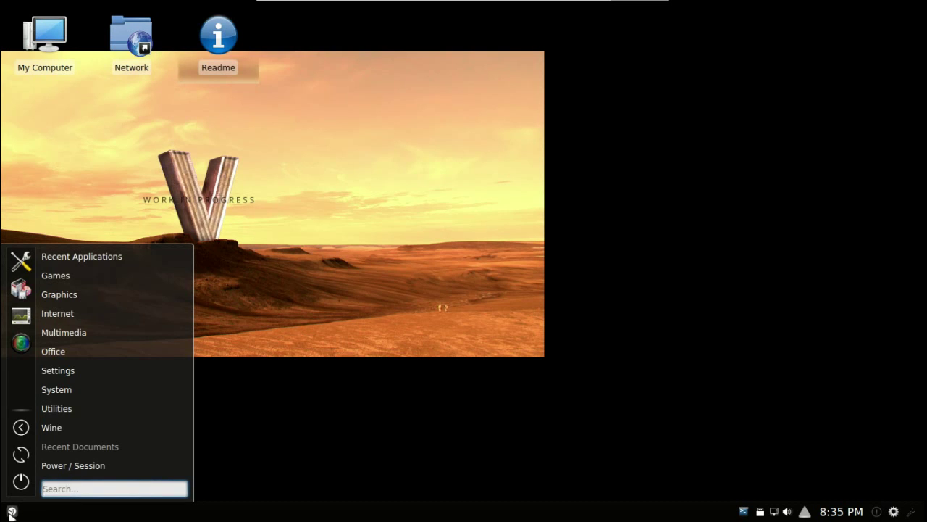
left_click(59, 333)
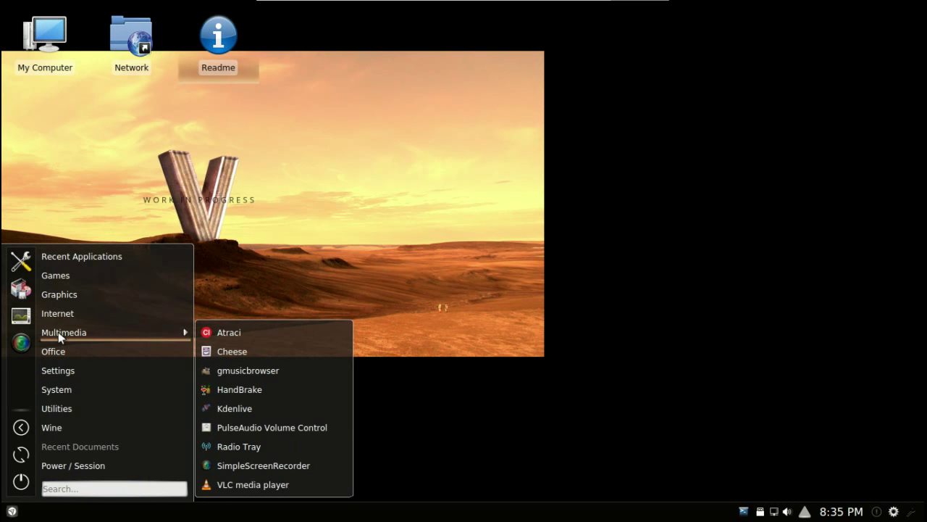
left_click(87, 389)
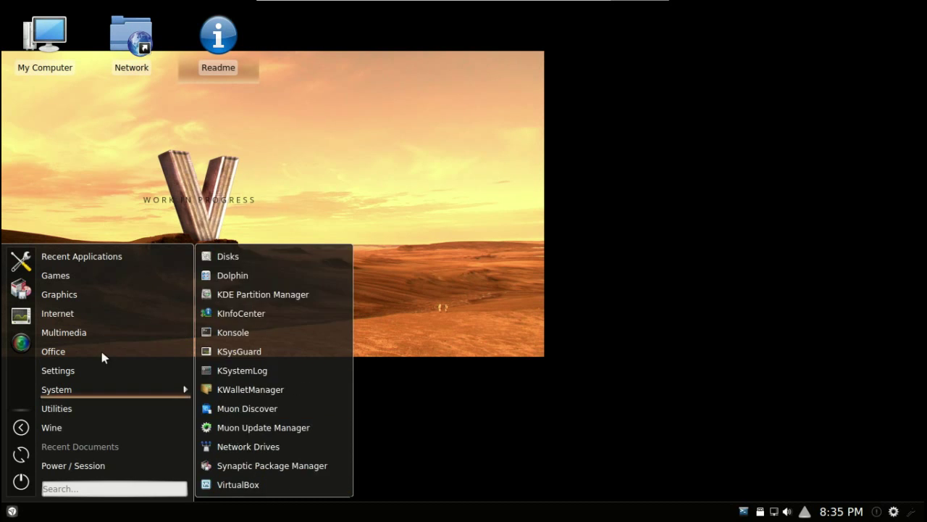
left_click(98, 354)
mouse_move(97, 373)
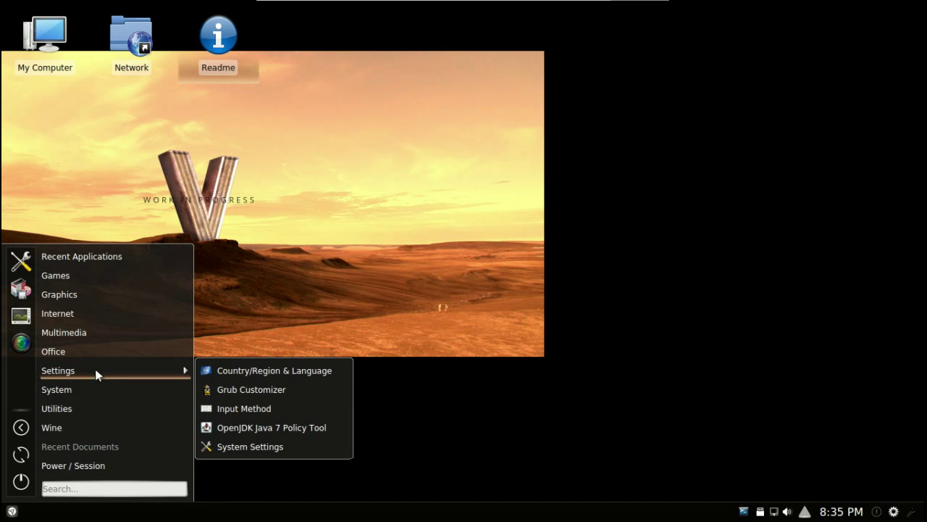
mouse_move(87, 390)
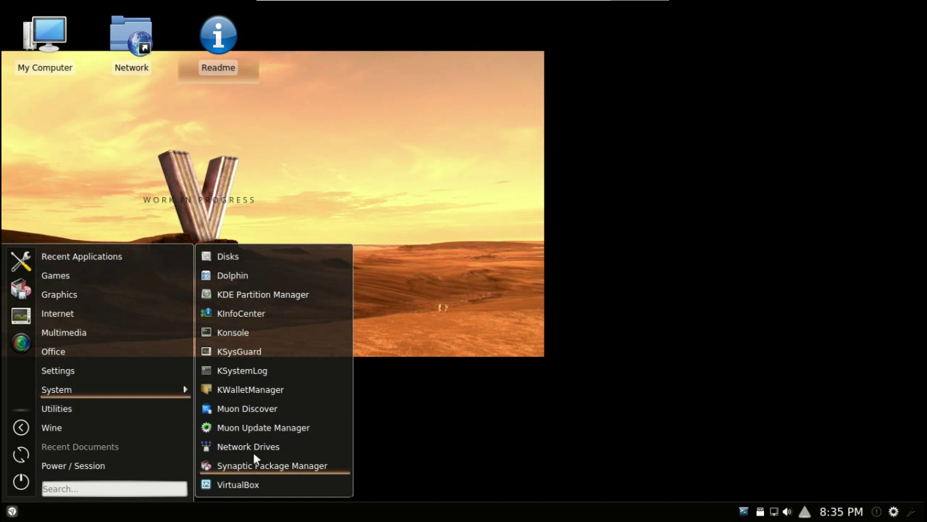
left_click(242, 355)
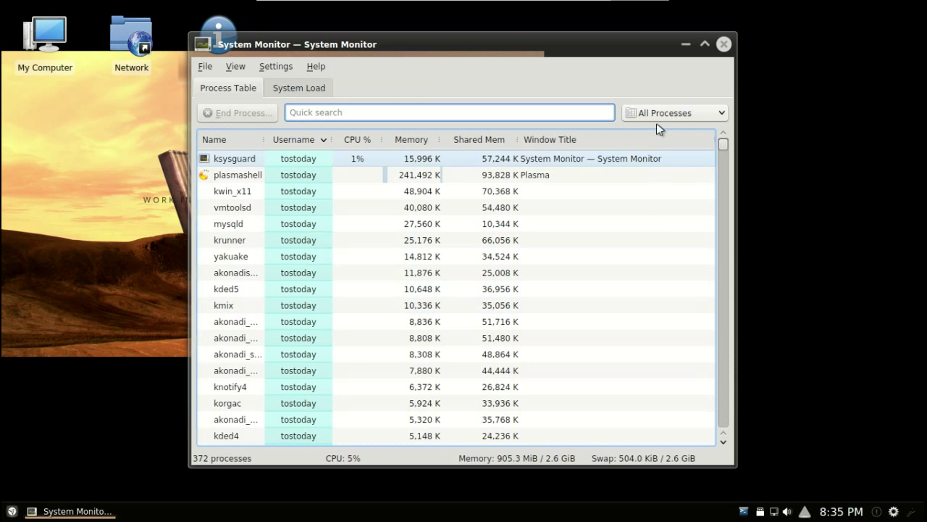
Close System Monitor and bring up the launcher's Utilities, Wine and Power / Session categories.
left_click(724, 45)
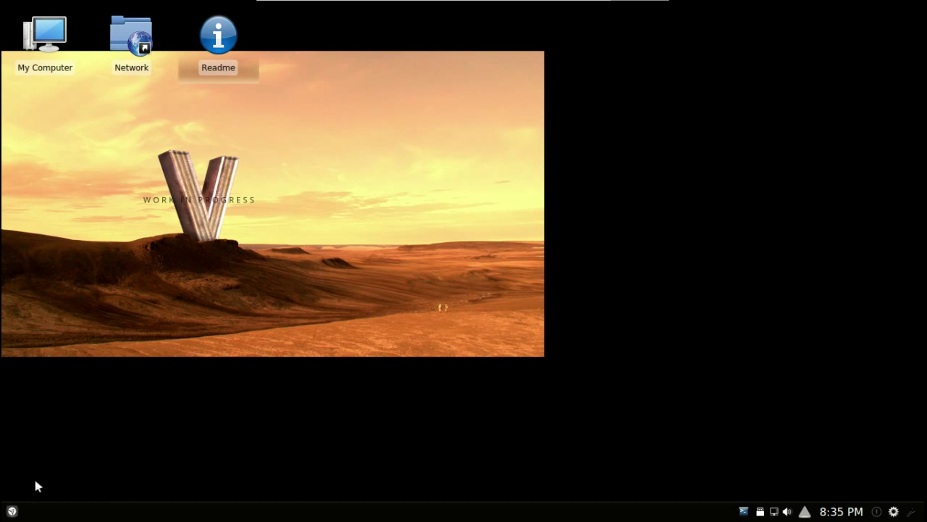
left_click(12, 510)
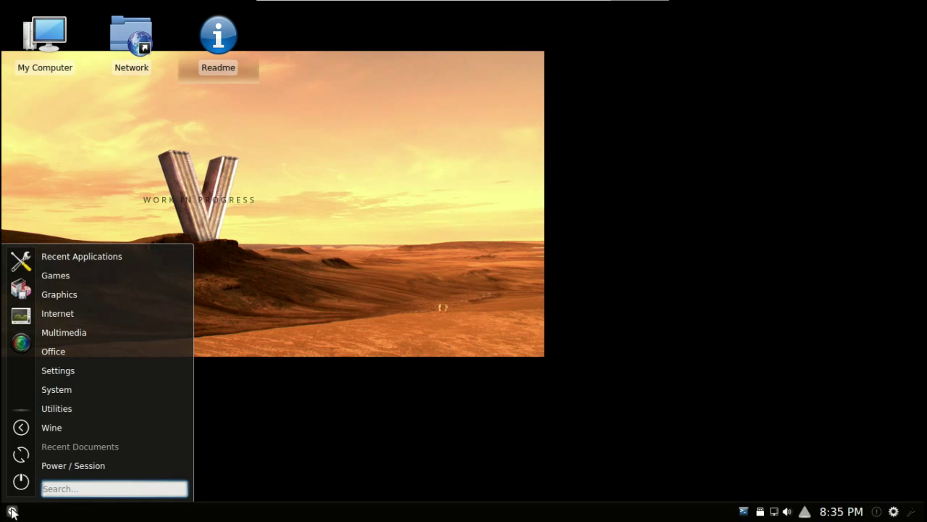
mouse_move(63, 413)
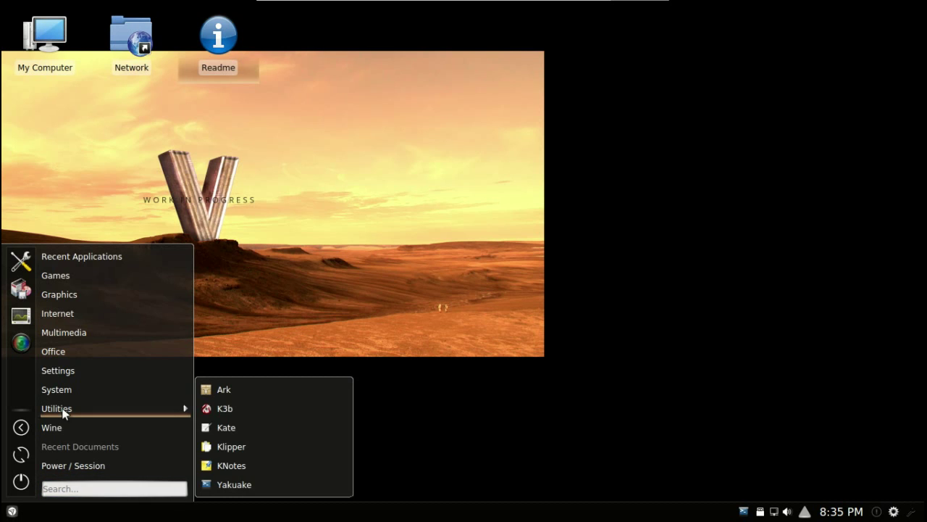
mouse_move(130, 420)
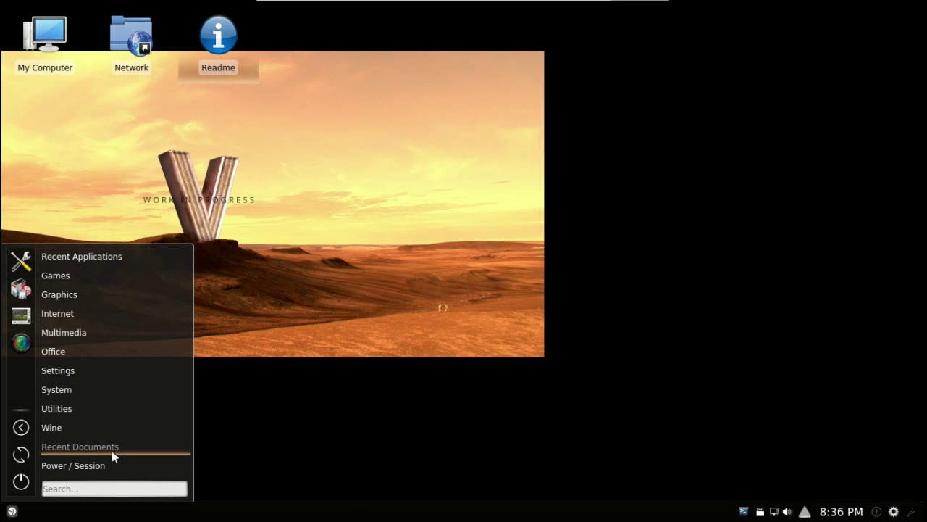
mouse_move(102, 468)
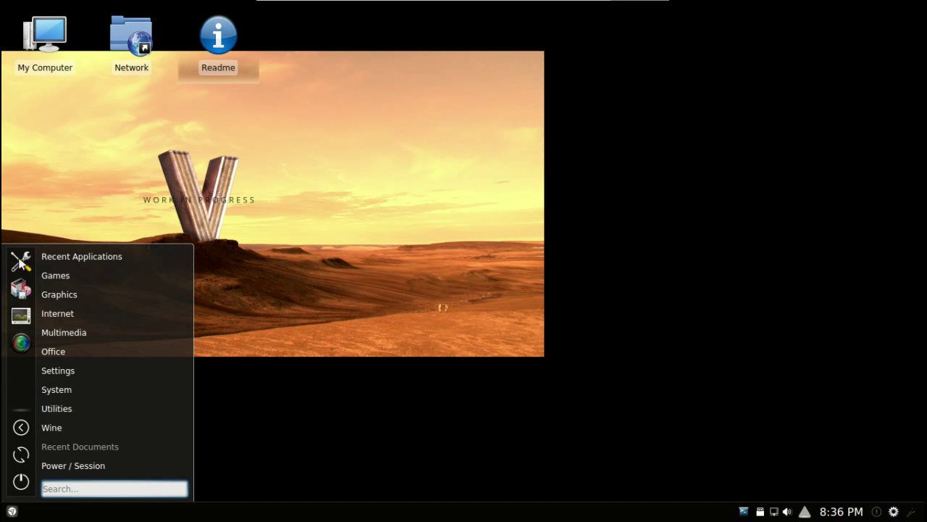
In System Settings' Audio module, review Audio Hardware Setup and Device Preference, then close it.
left_click(20, 262)
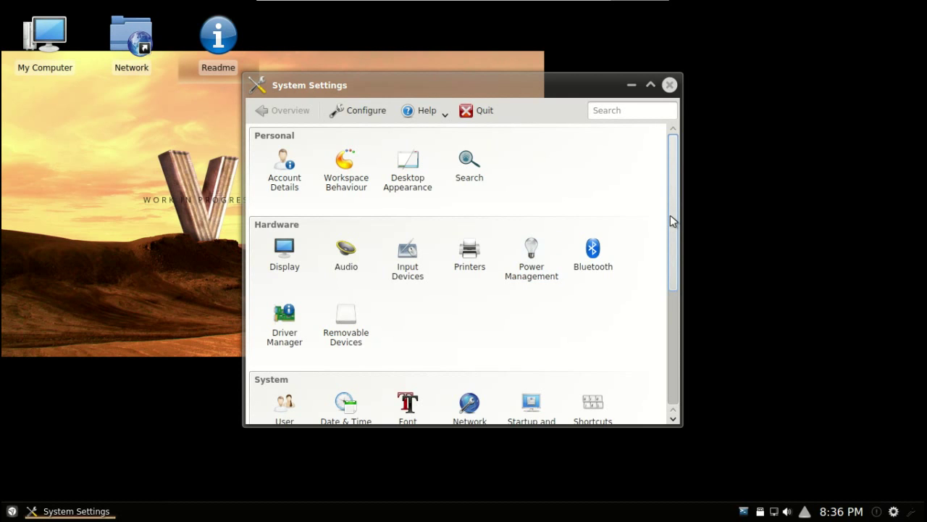
left_click_drag(673, 221, 668, 44)
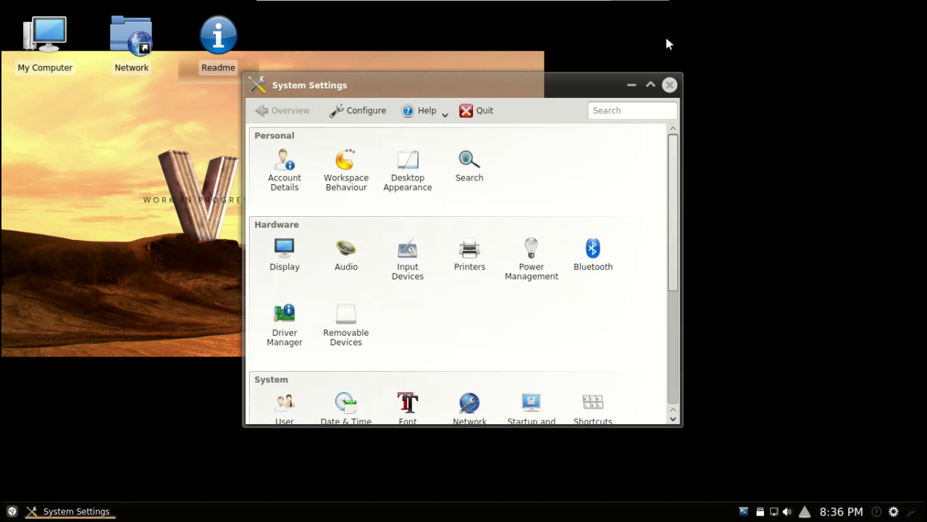
left_click(345, 264)
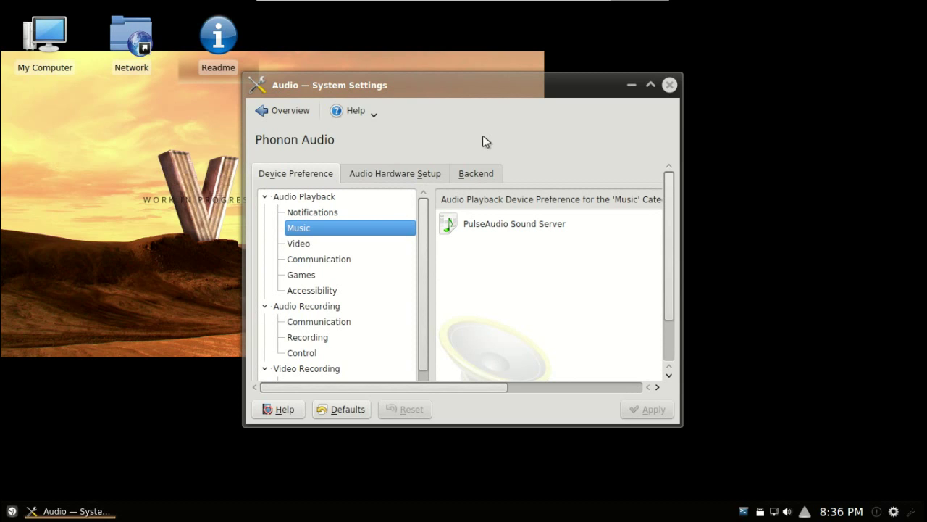
left_click(420, 170)
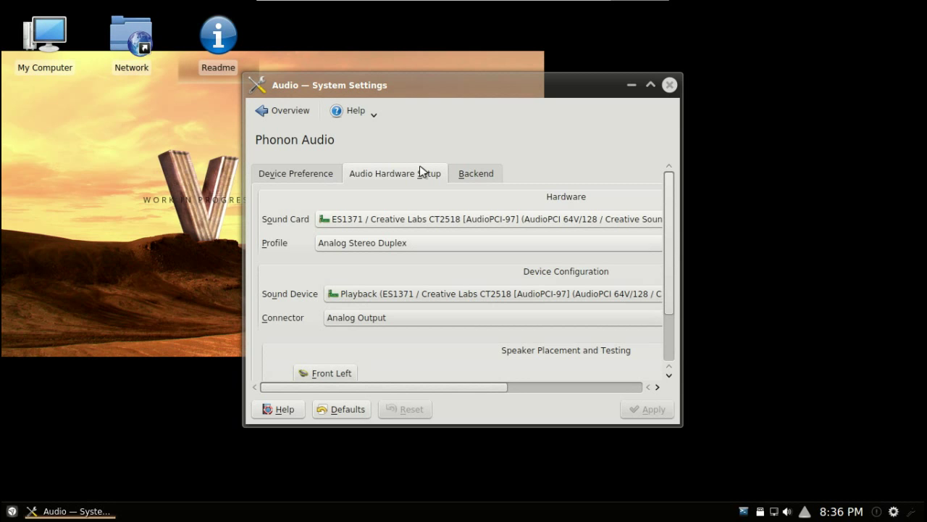
left_click(314, 174)
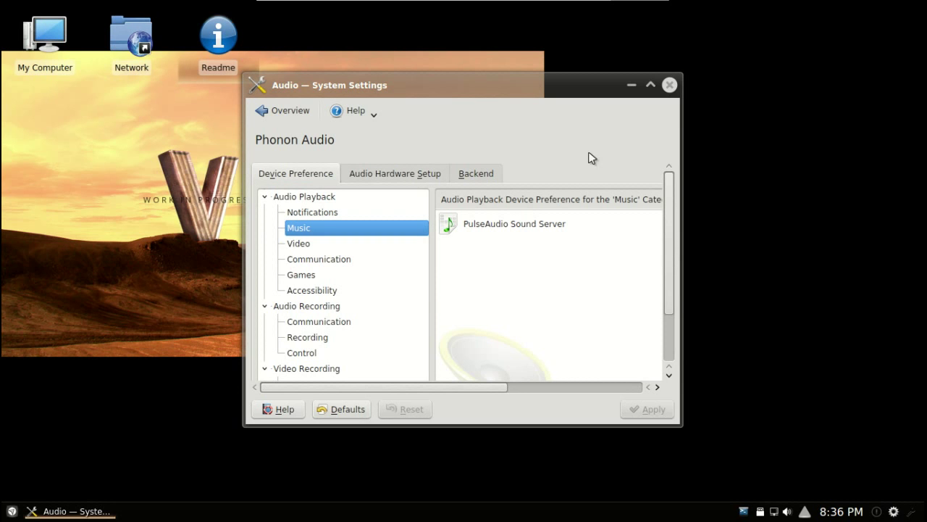
left_click_drag(511, 85, 611, 103)
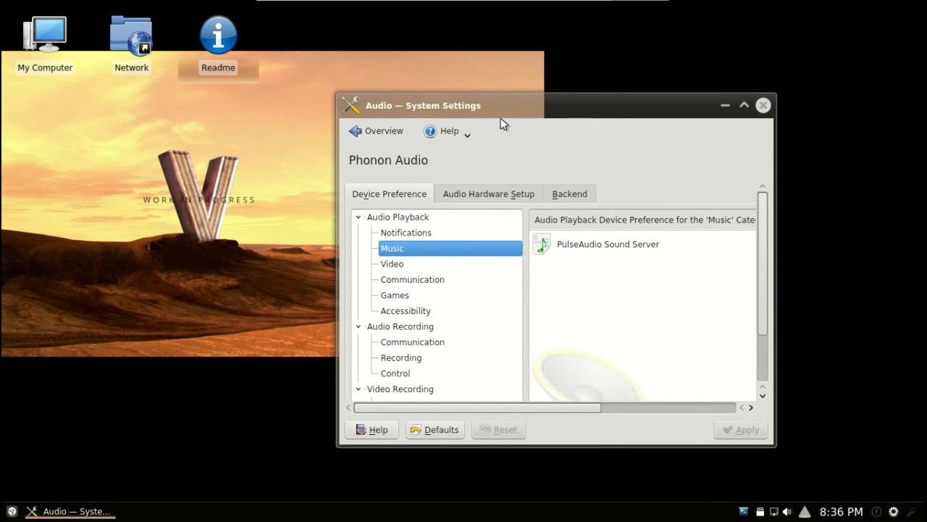
left_click_drag(569, 107, 519, 109)
left_click(712, 105)
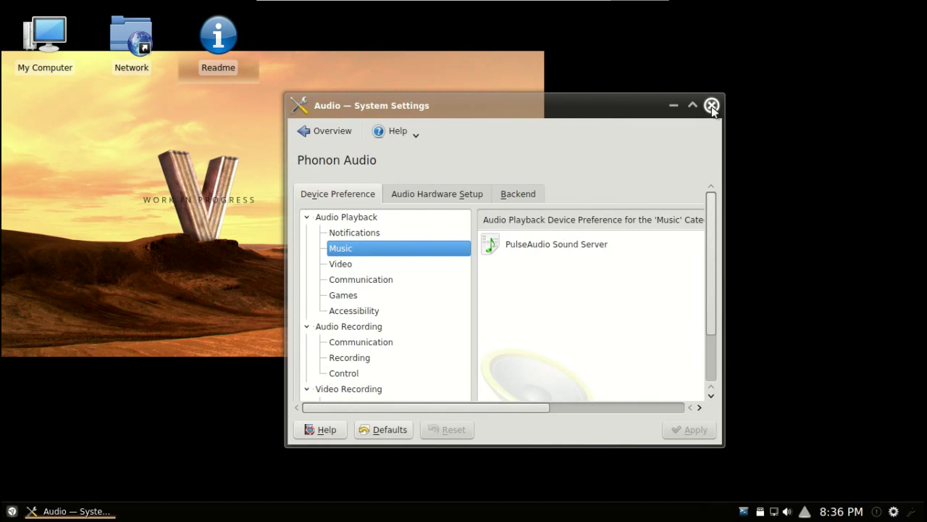
Set the desktop layout to plain Desktop and apply it.
right_click(540, 178)
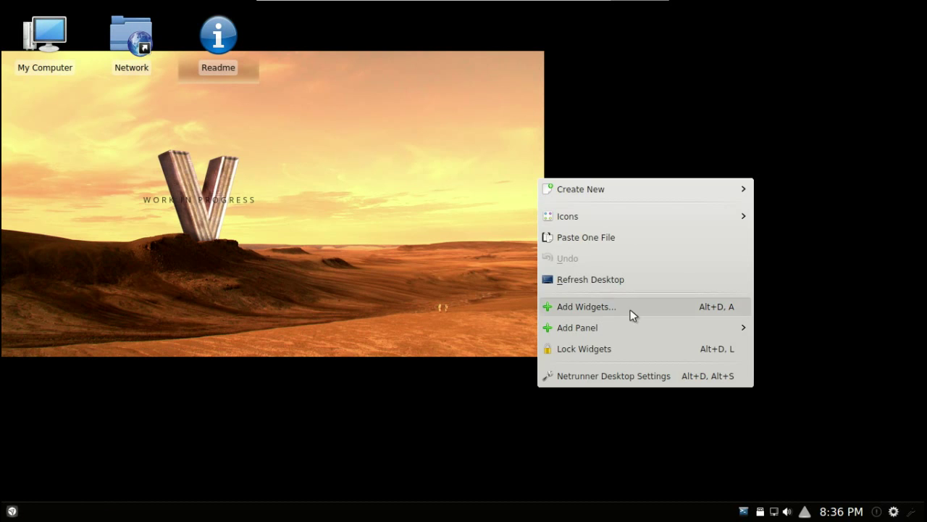
left_click(621, 375)
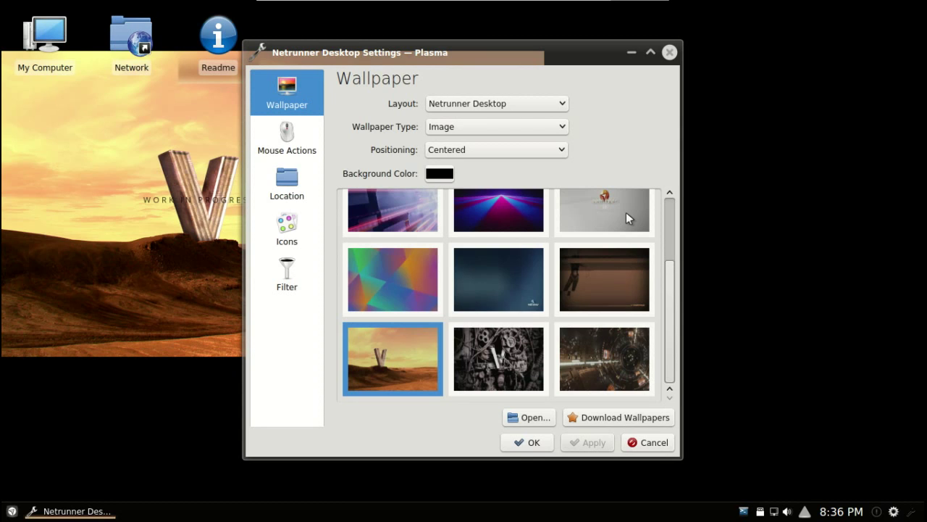
left_click(485, 103)
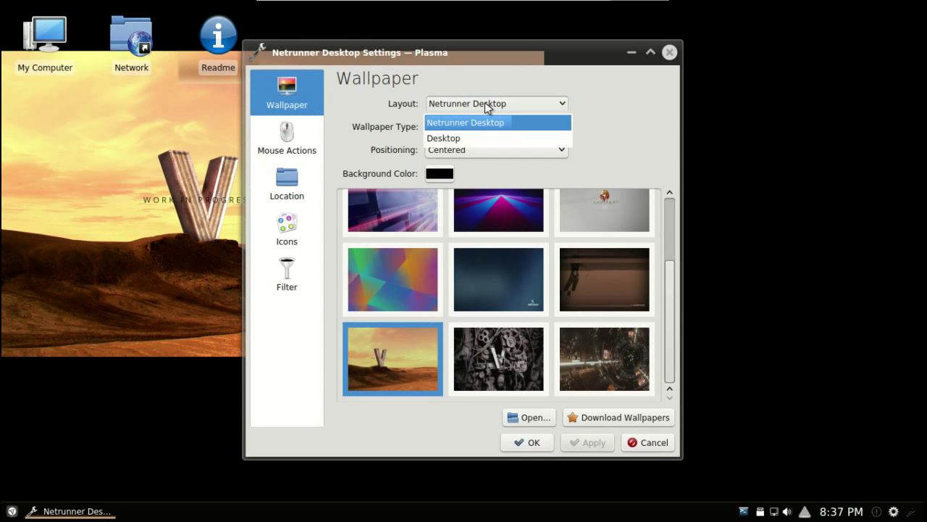
left_click(473, 137)
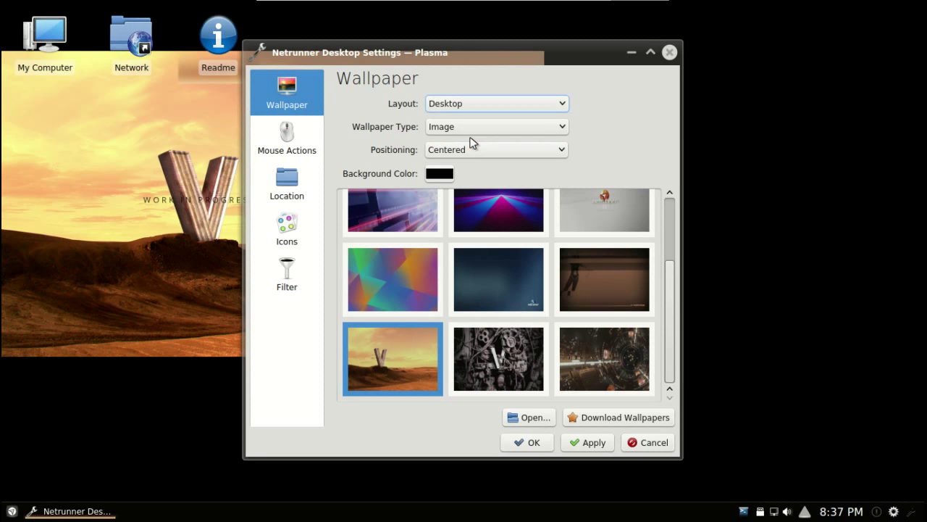
left_click(601, 444)
left_click(533, 443)
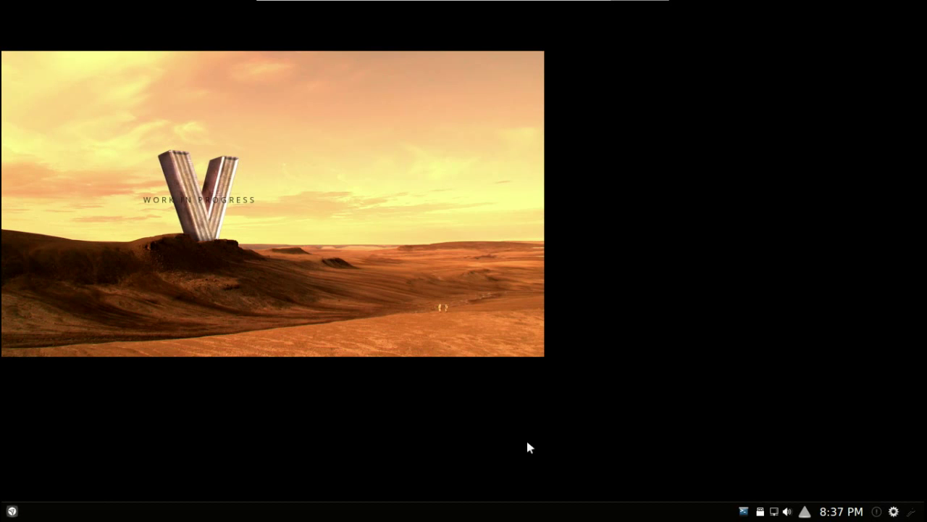
Replace the panel taskbar with the Task Manager alternative.
left_click(11, 512)
left_click(11, 511)
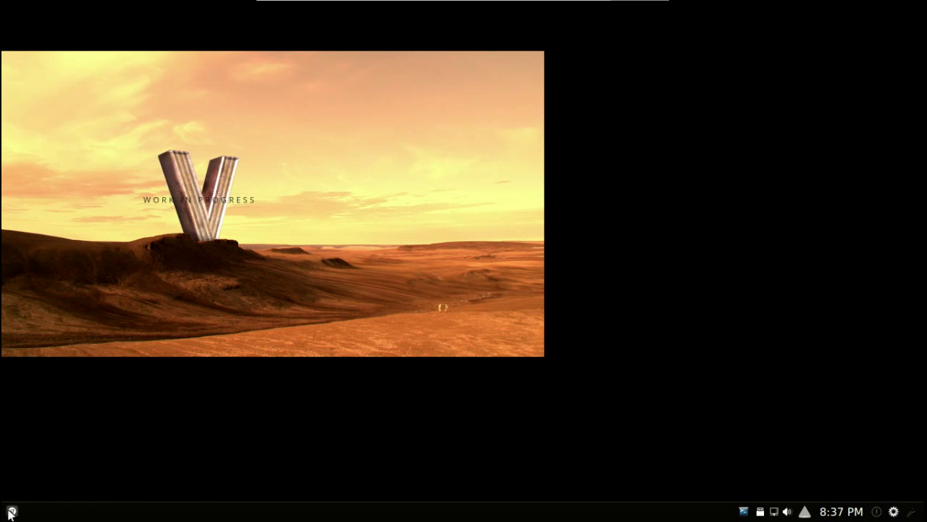
right_click(203, 511)
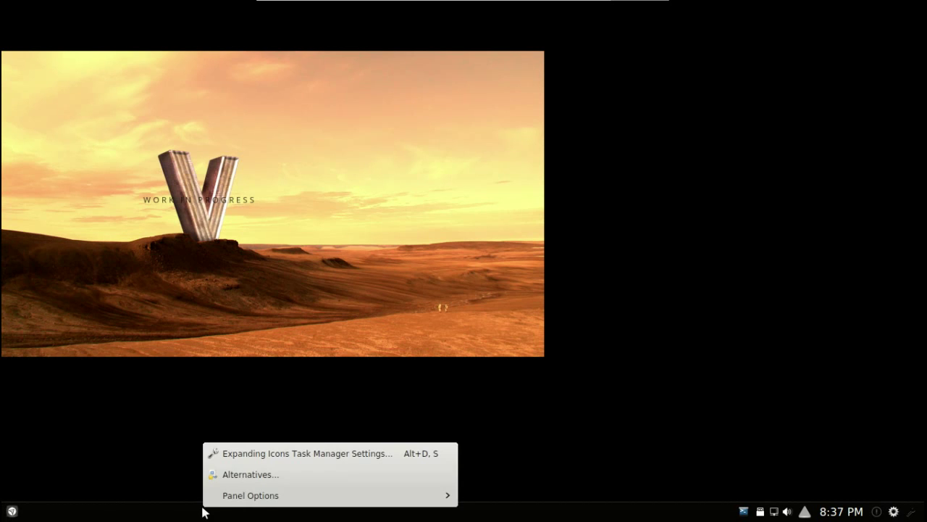
left_click(250, 474)
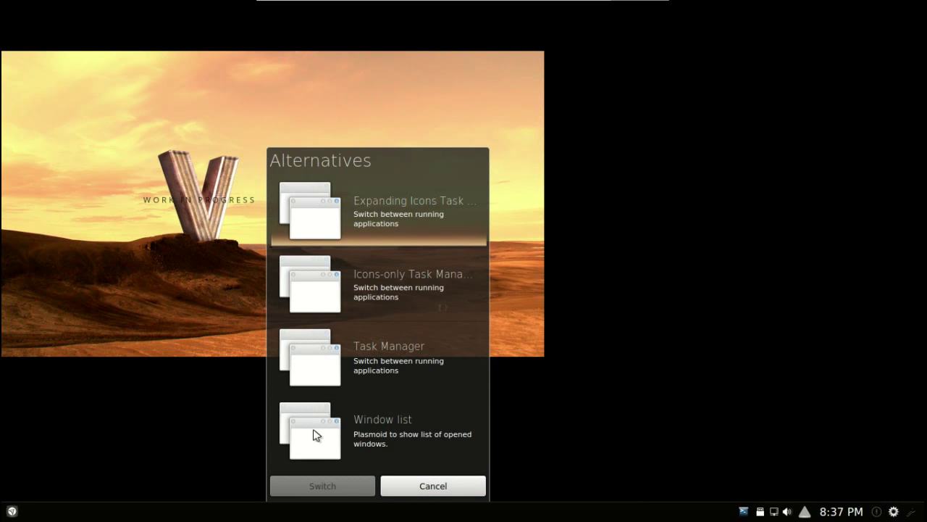
left_click(304, 375)
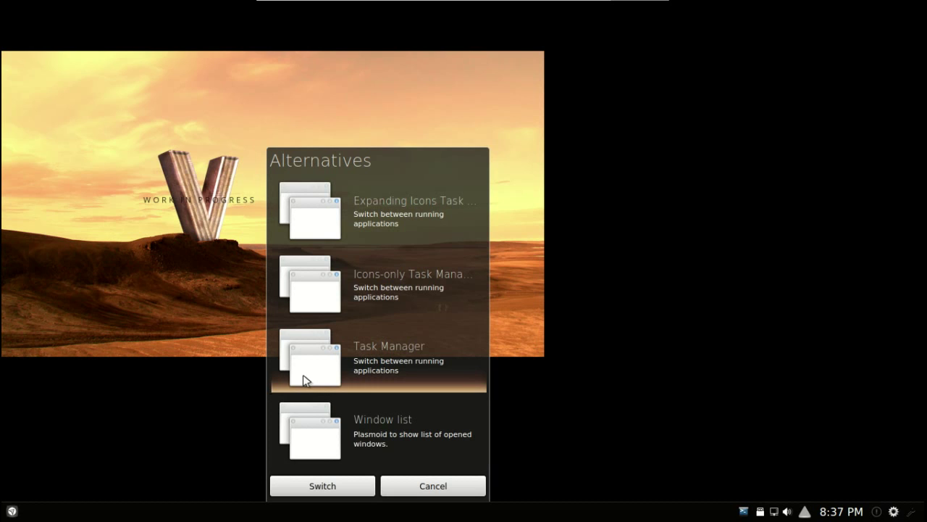
left_click(333, 487)
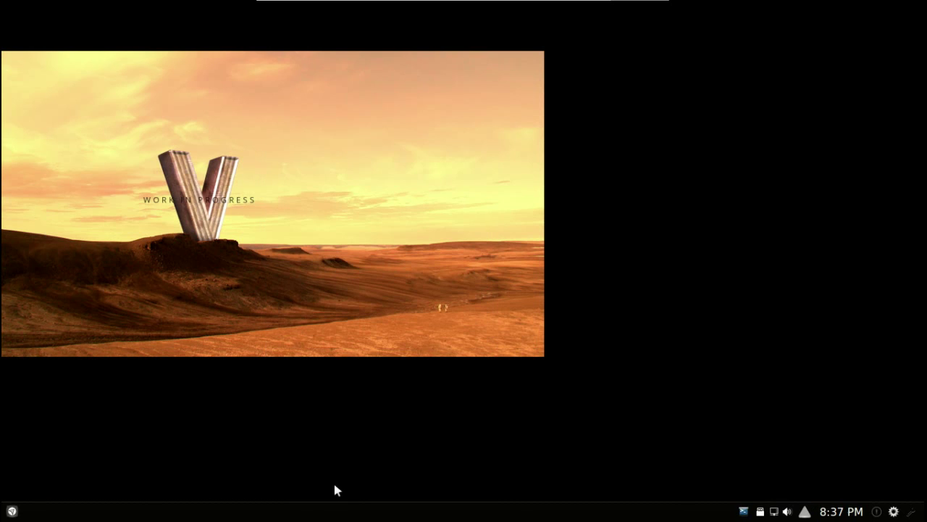
right_click(542, 517)
left_click(460, 435)
Launch Cheese from the Multimedia applications.
left_click(10, 514)
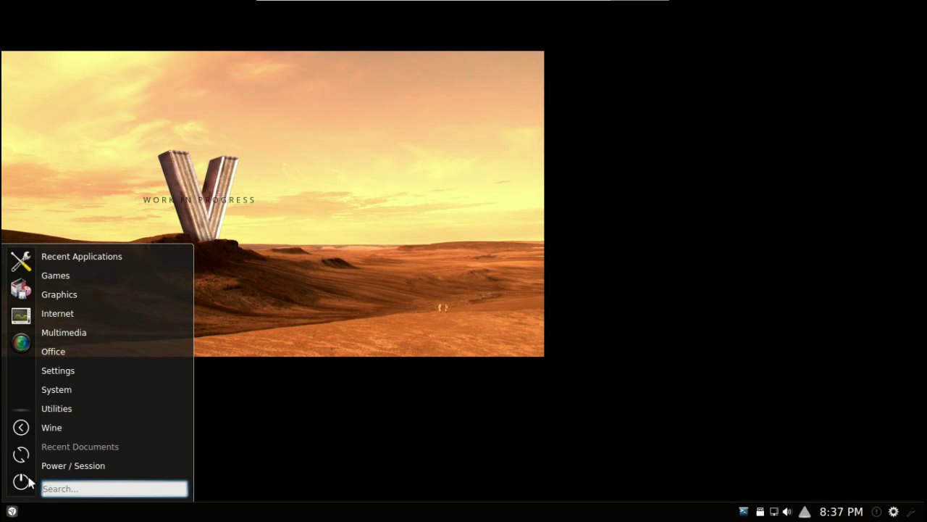
mouse_move(62, 332)
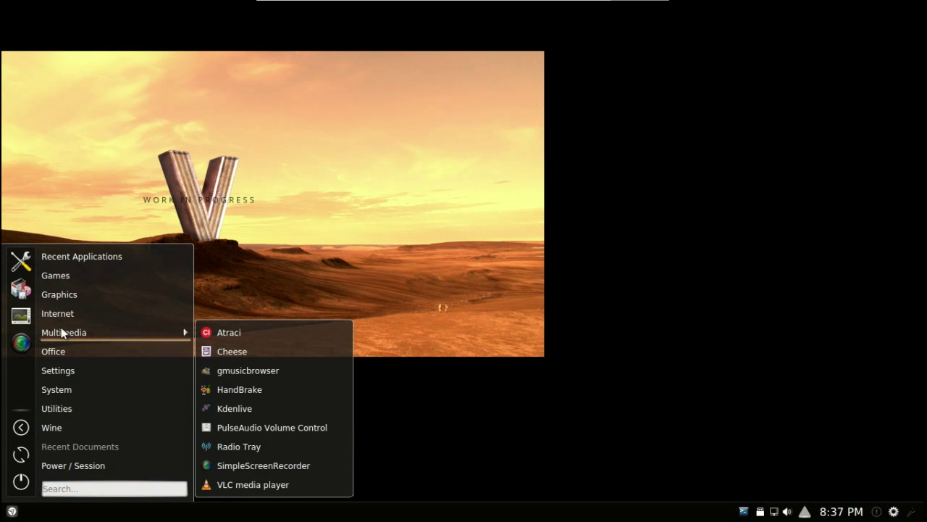
left_click(230, 352)
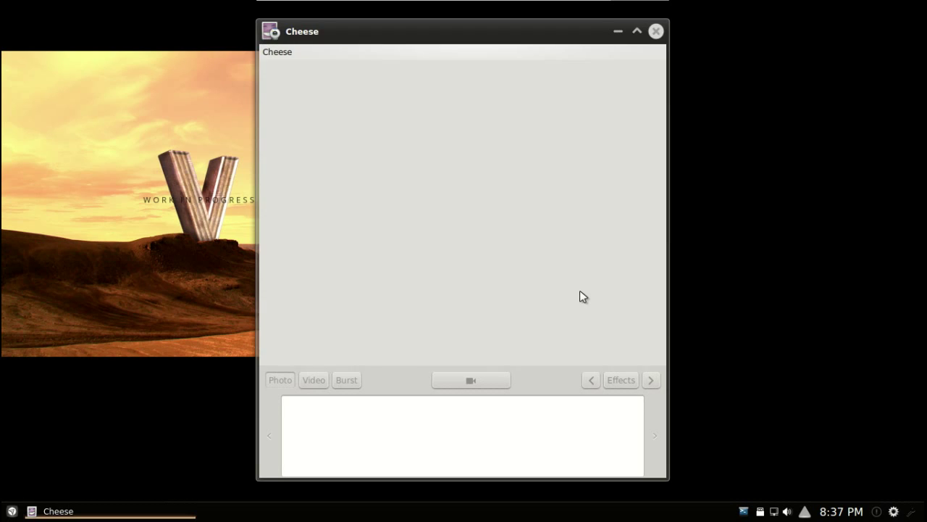
Minimize Cheese, restore and minimize it again, then check the tray volume levels.
left_click(618, 33)
left_click(73, 513)
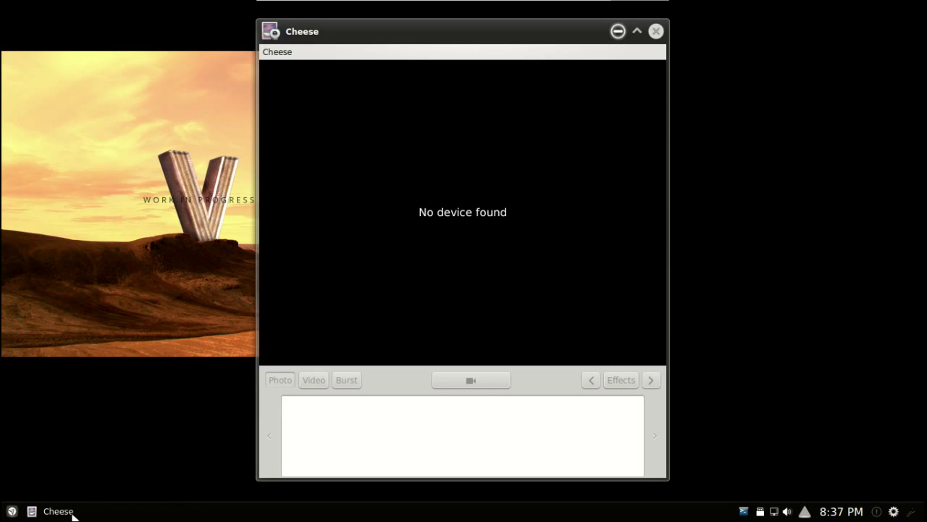
left_click(73, 513)
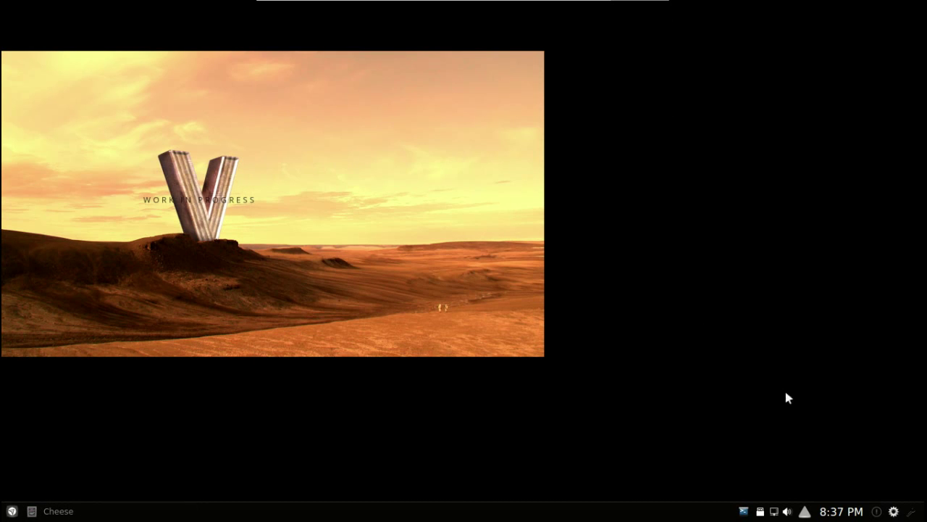
left_click(788, 511)
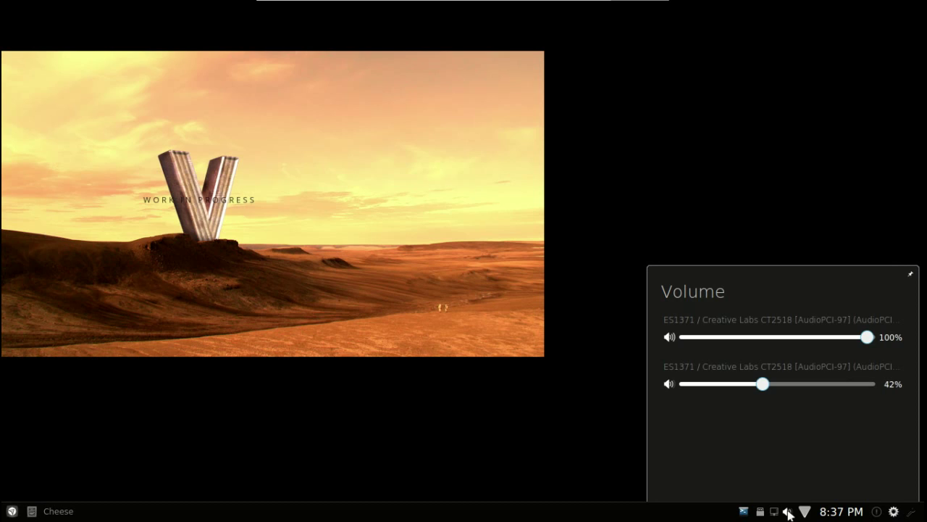
left_click(789, 513)
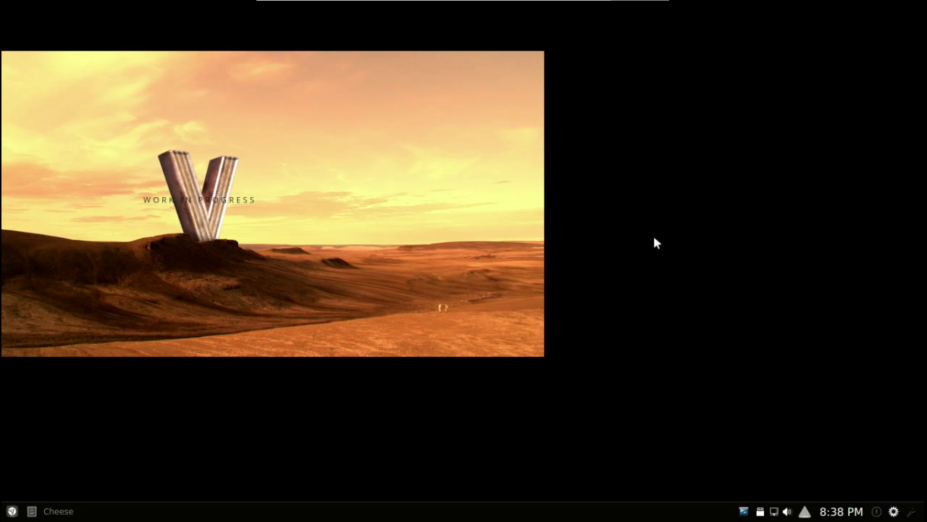
Find Dolphin by searching 'dol' in the application menu, launch it and maximize it.
left_click(11, 511)
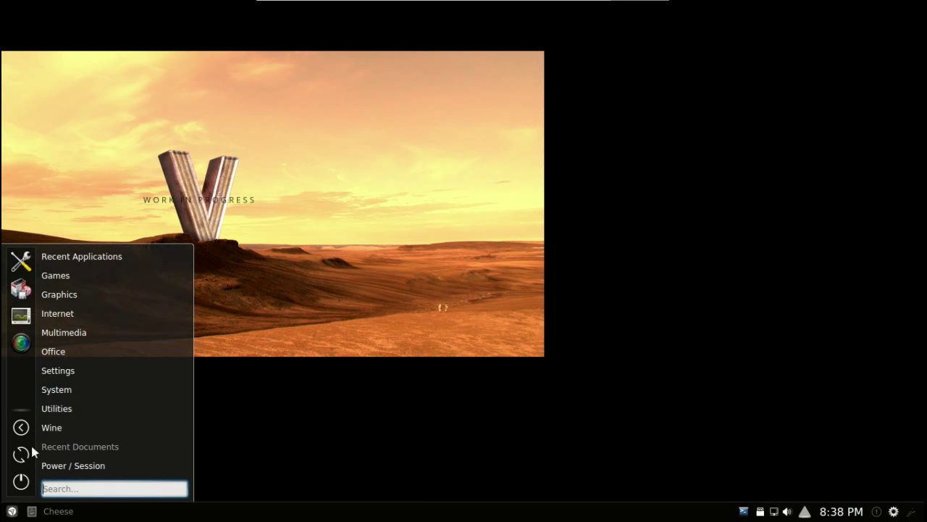
mouse_move(46, 410)
type("dol")
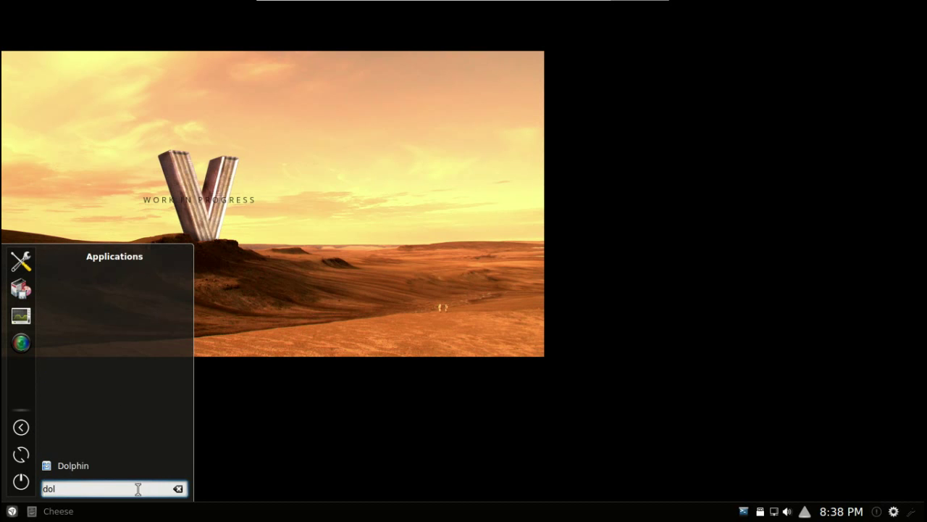
left_click(86, 469)
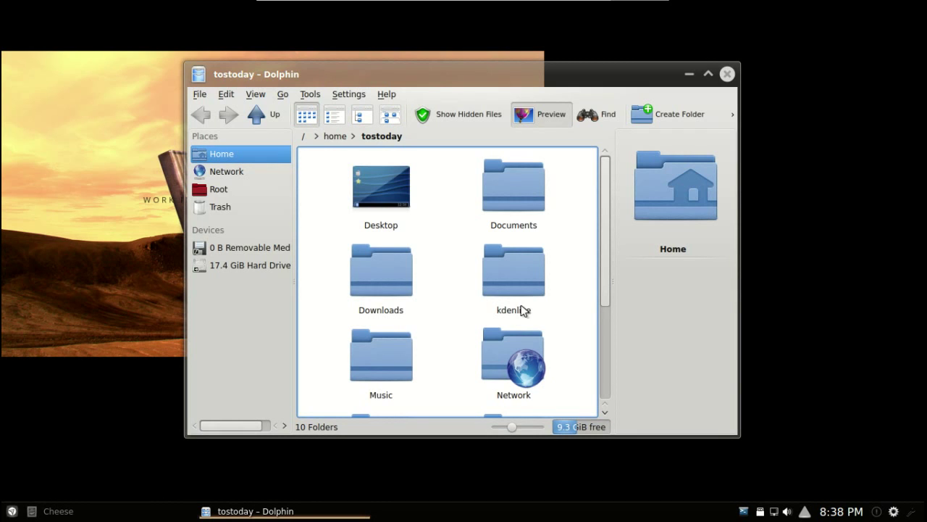
left_click(708, 74)
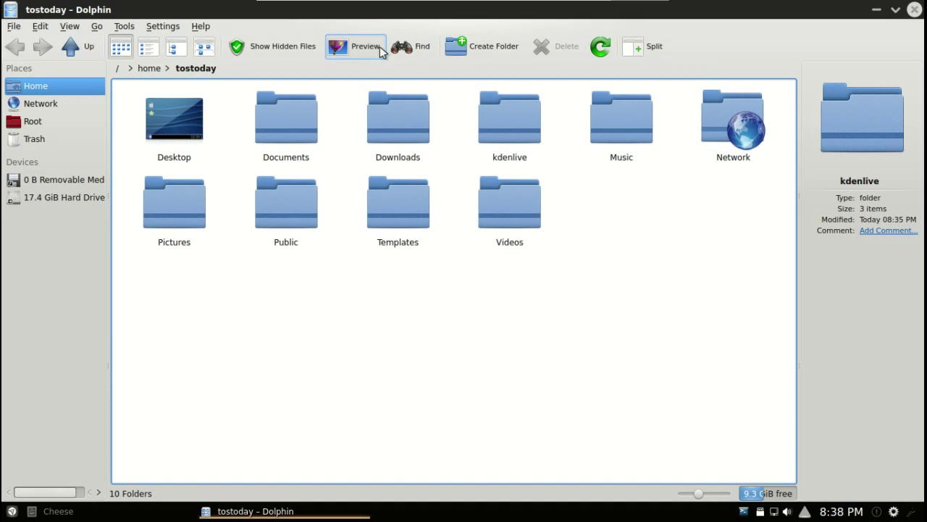
Enable previews, try Compact and Details views, group by first letter, return to Icons, then close.
left_click(347, 46)
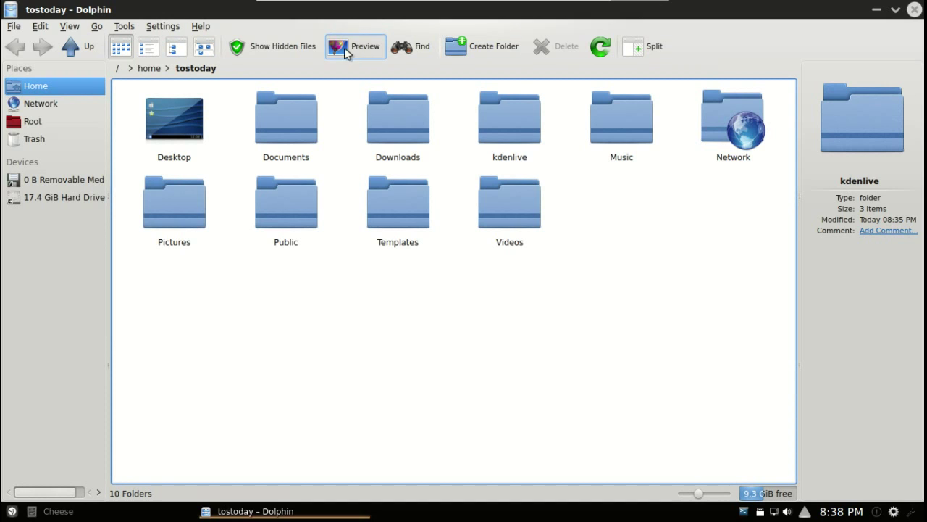
left_click(145, 48)
left_click(175, 48)
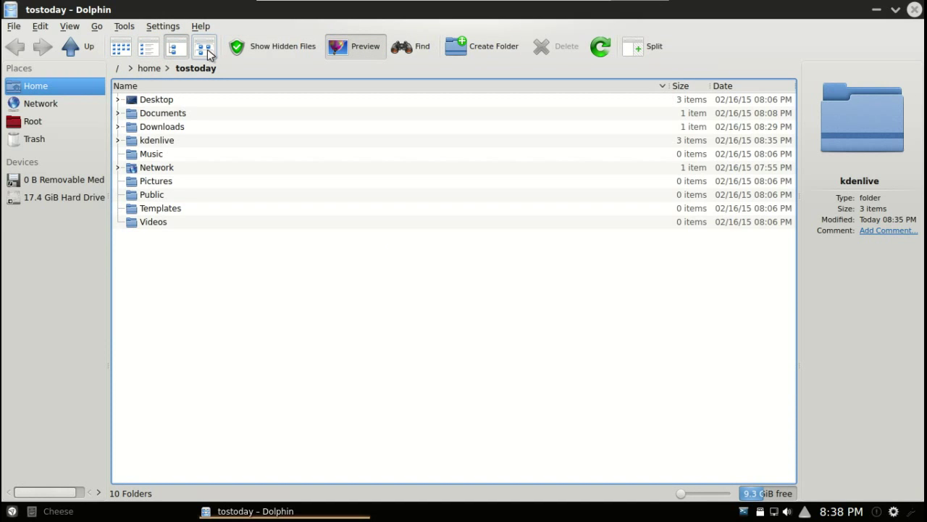
left_click(208, 53)
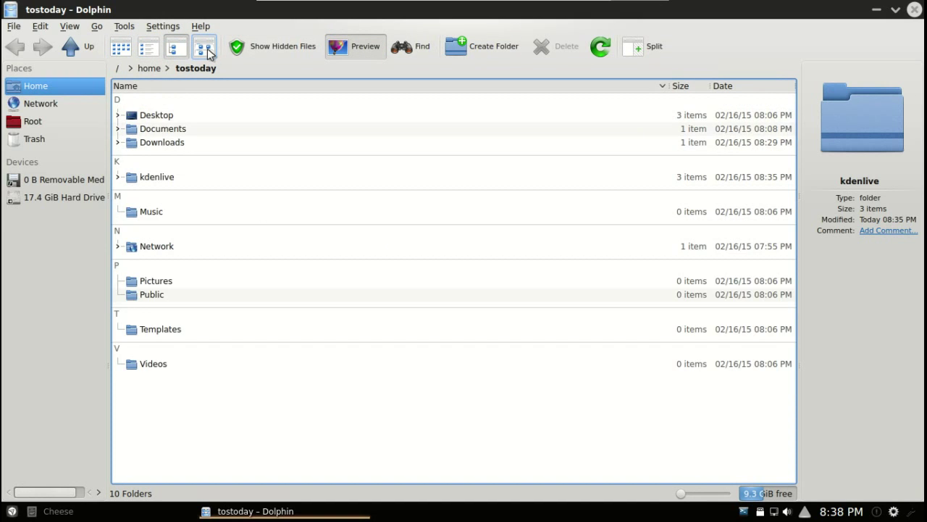
left_click(122, 47)
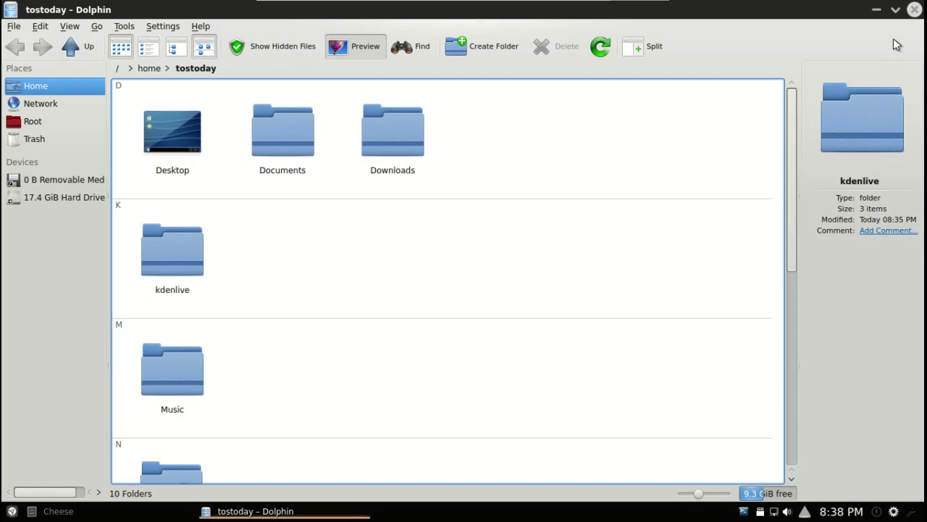
left_click(915, 10)
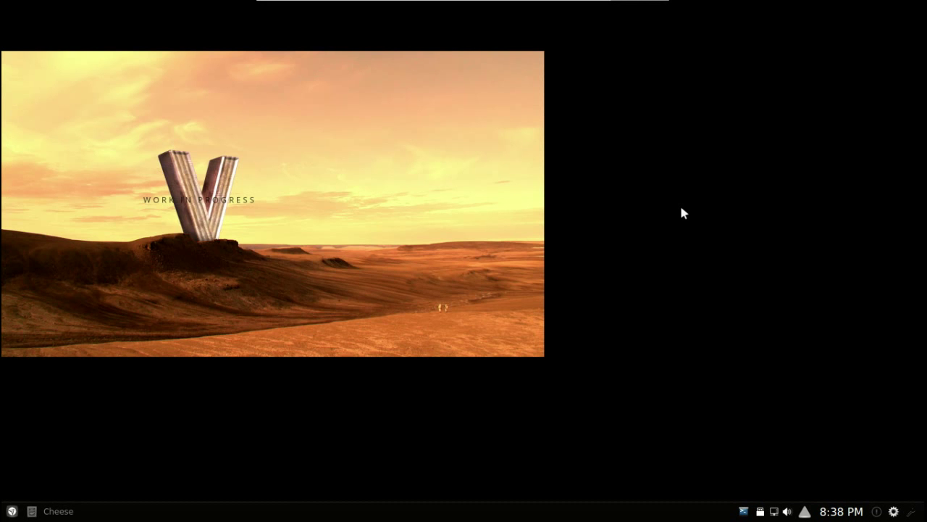